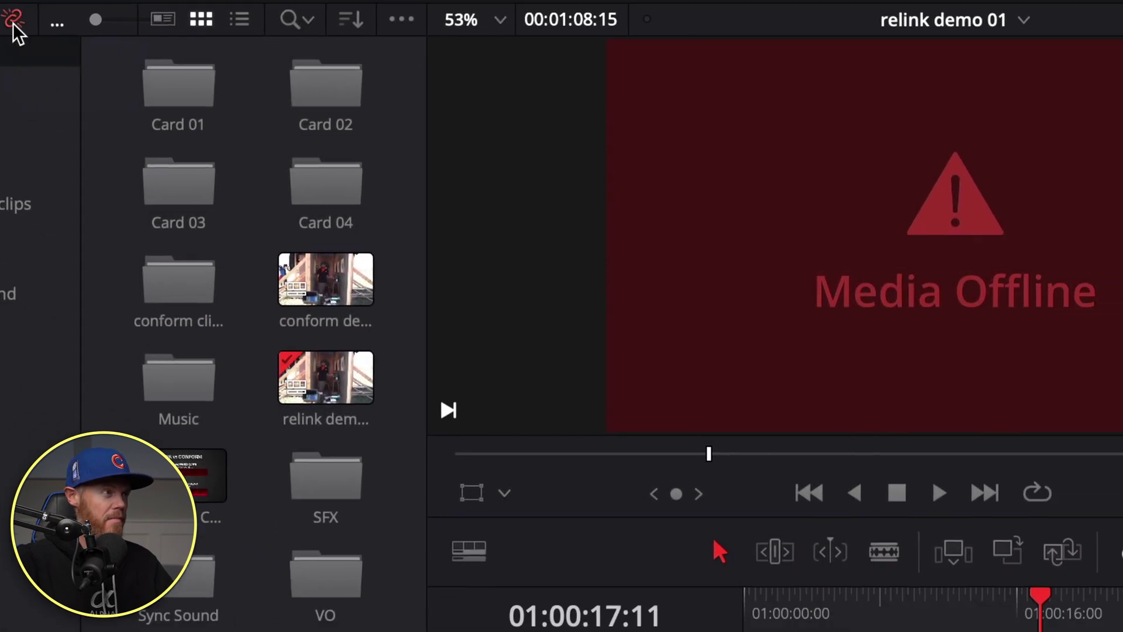
Step: Bring up the Relink Media prompt for the 195 missing Walls Closing clips, cancelling the disk search
{"action": "left_click", "coordinate": [137, 99]}
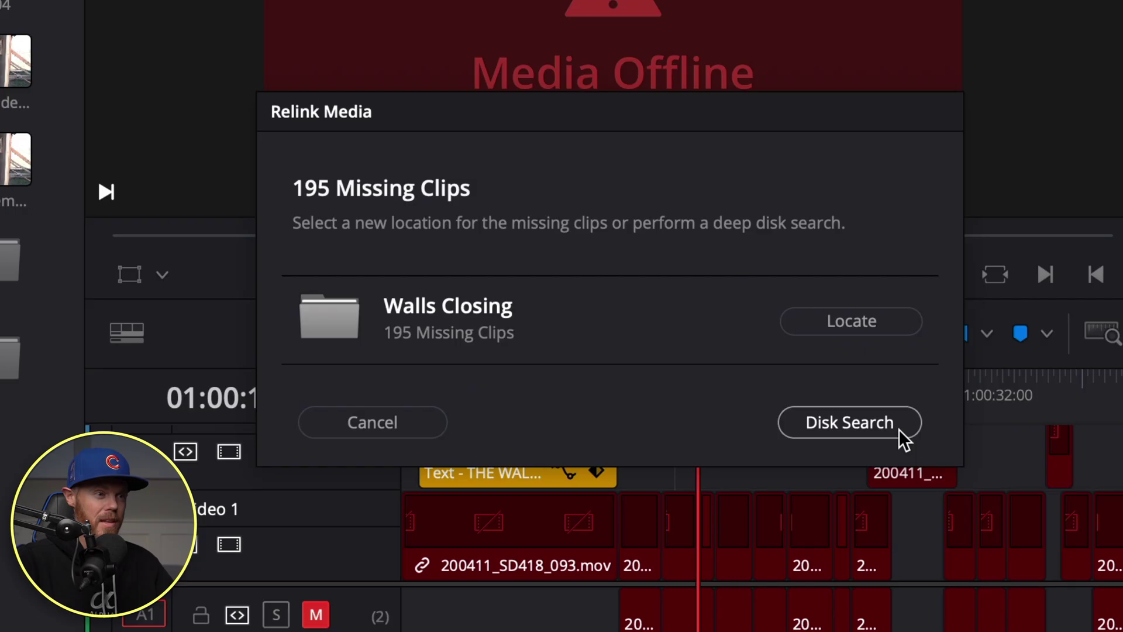
{"action": "left_click", "coordinate": [899, 429]}
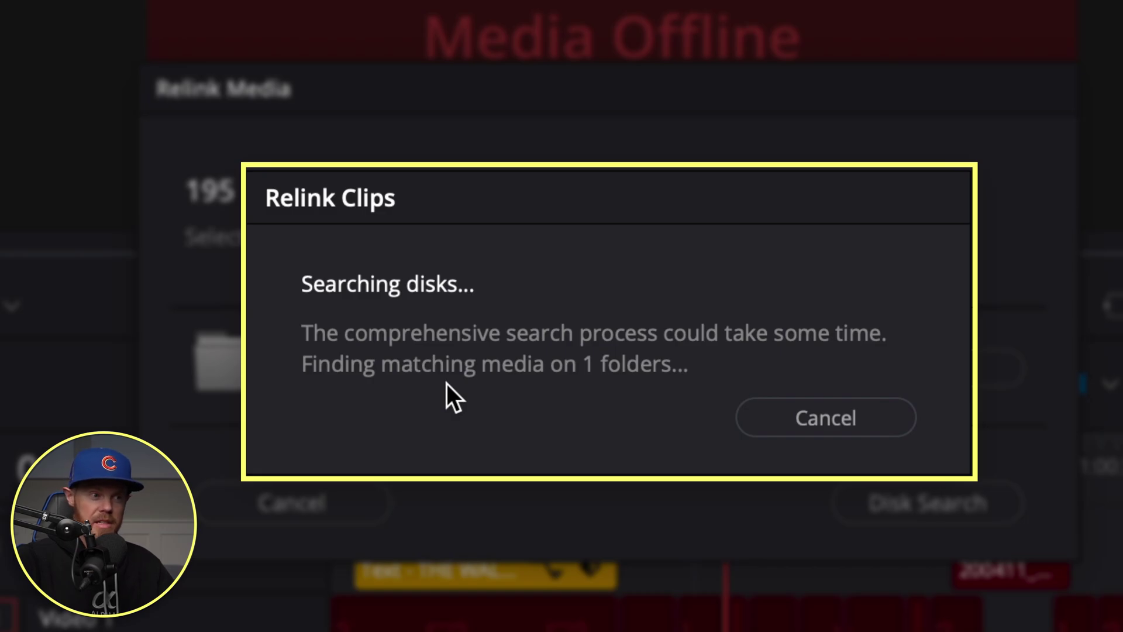
{"action": "left_click", "coordinate": [776, 421]}
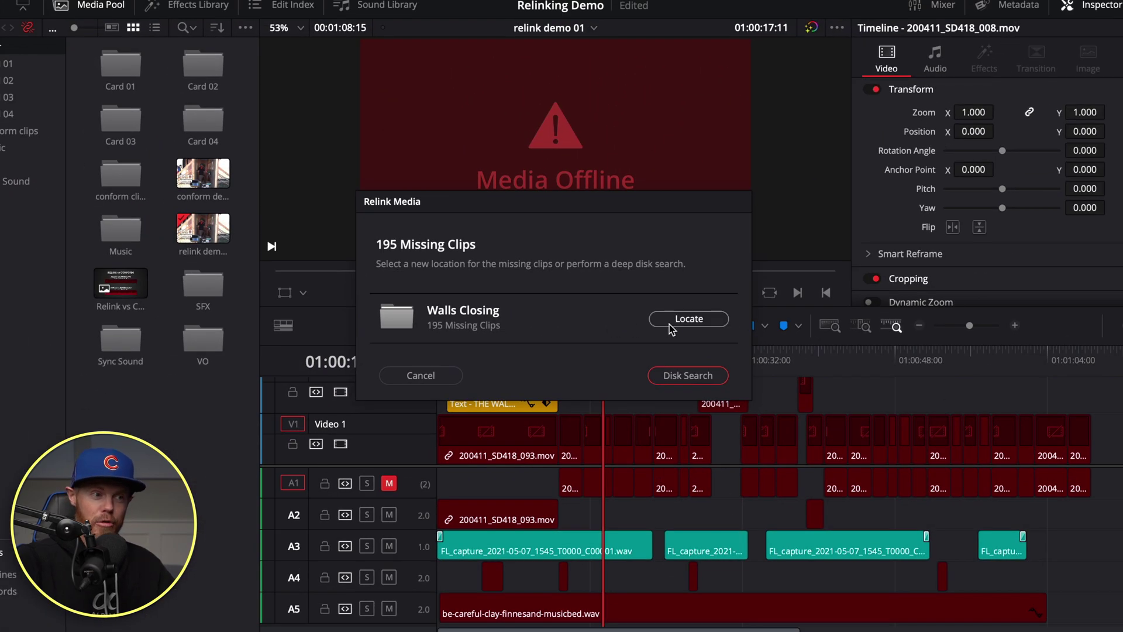
Step: Locate the Walls Closing folder under Projects > Tutorial Footage and relink the missing clips to it
{"action": "left_click", "coordinate": [669, 324]}
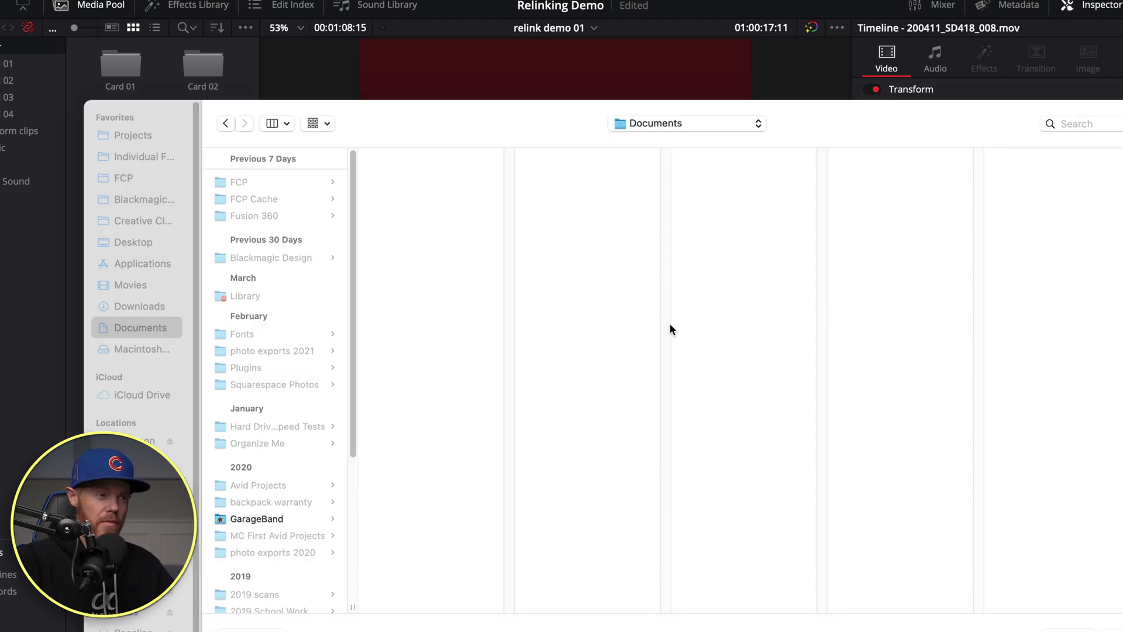
{"action": "left_click_drag", "start_coordinate": [541, 145], "coordinate": [469, 76]}
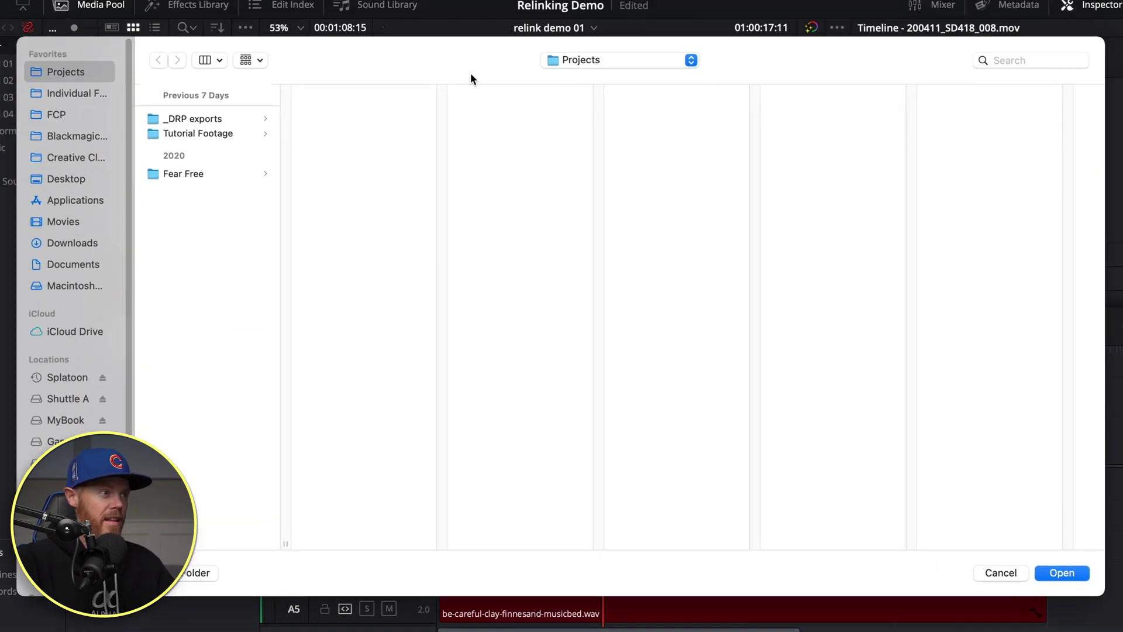
{"action": "left_click", "coordinate": [221, 134]}
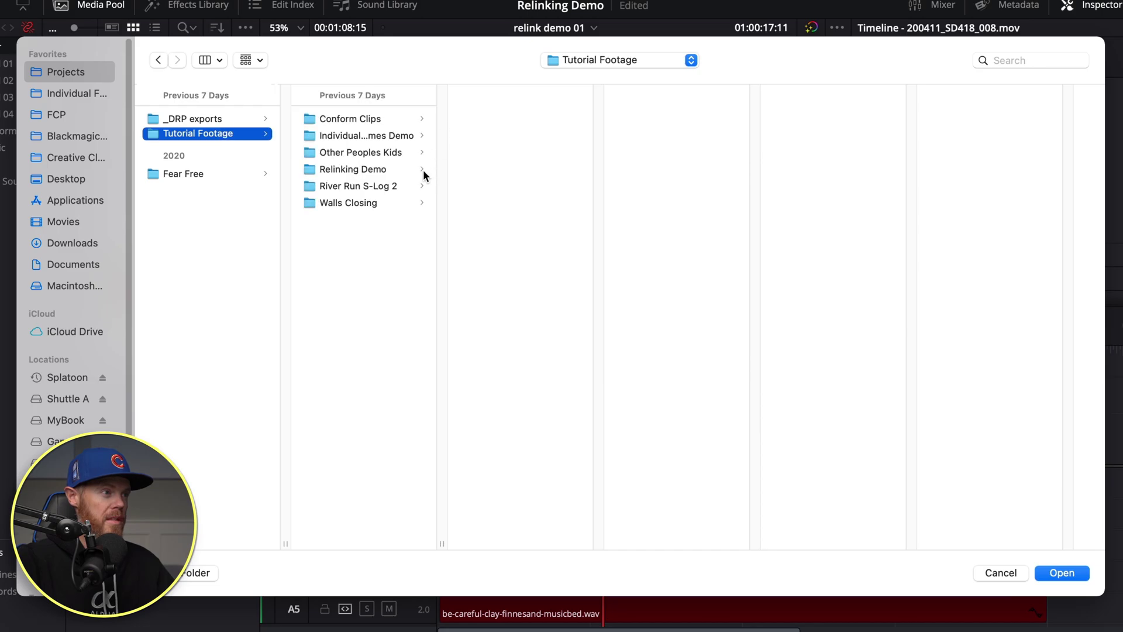
{"action": "left_click", "coordinate": [375, 203]}
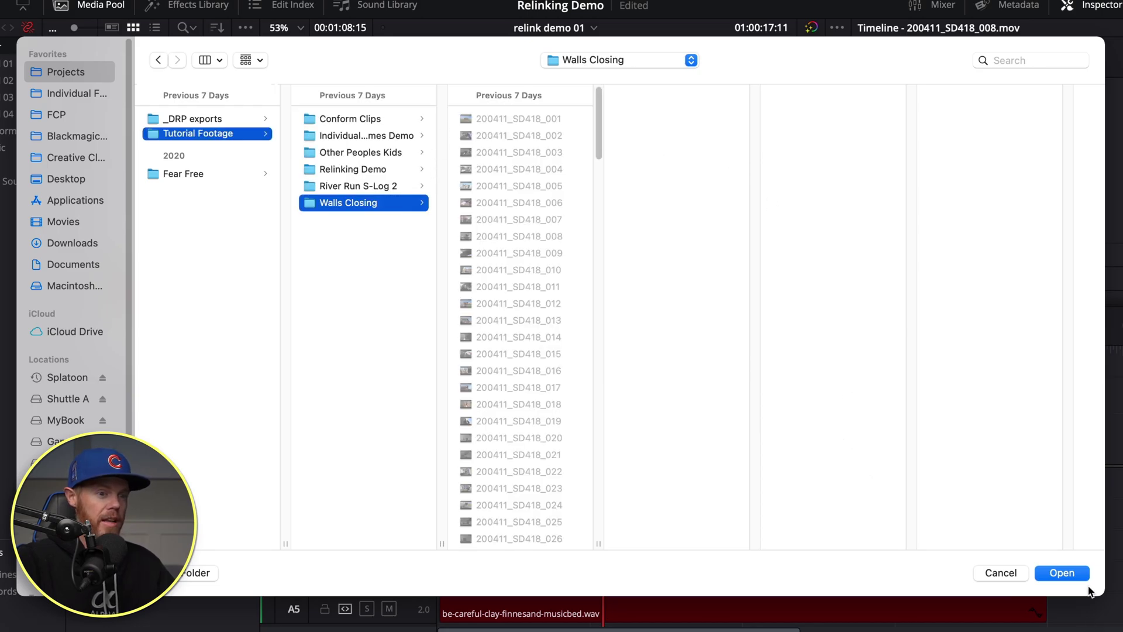
{"action": "left_click", "coordinate": [1062, 572]}
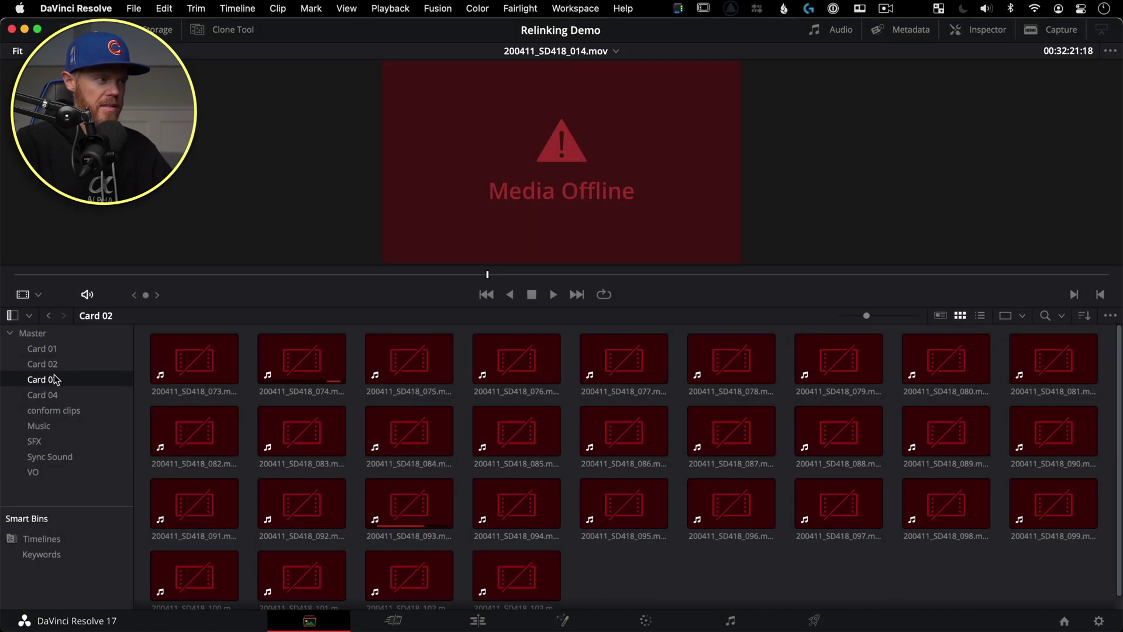
Step: Create a smart bin named 'All Footage' with Show in all projects enabled
{"action": "left_click", "coordinate": [52, 398]}
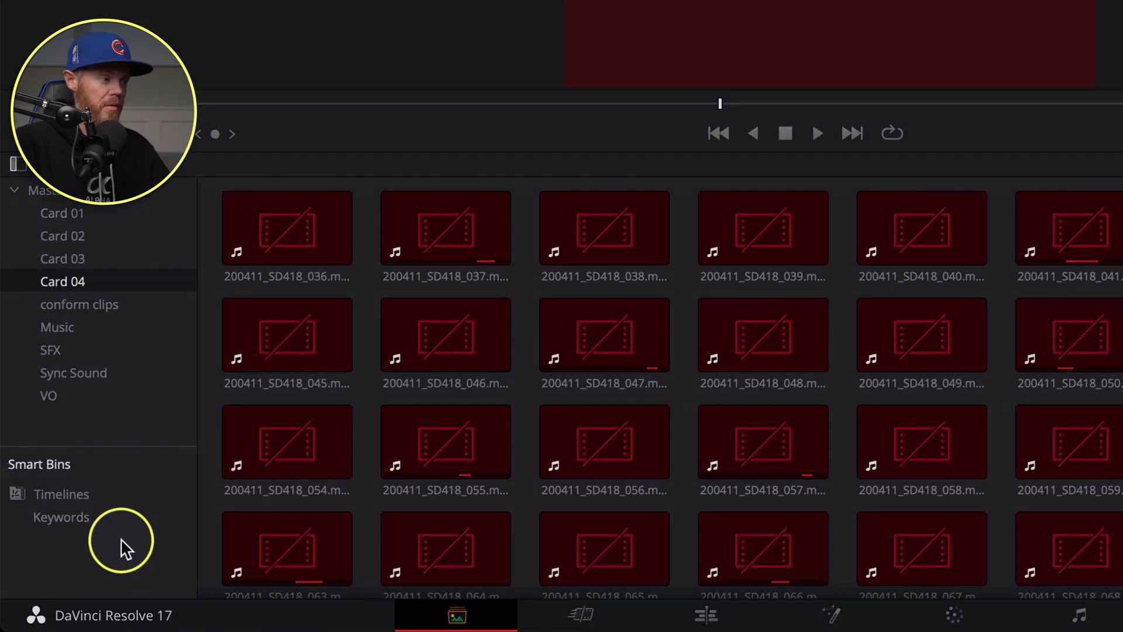
{"action": "right_click", "coordinate": [121, 538]}
{"action": "left_click", "coordinate": [218, 576]}
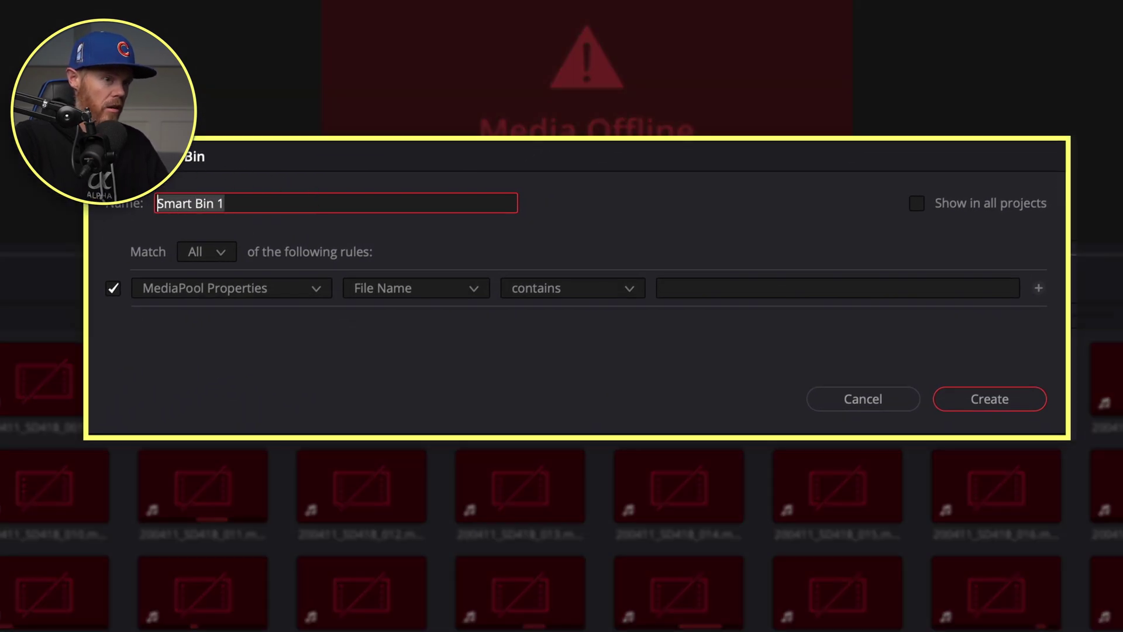
{"action": "type", "text": "All Foot"}
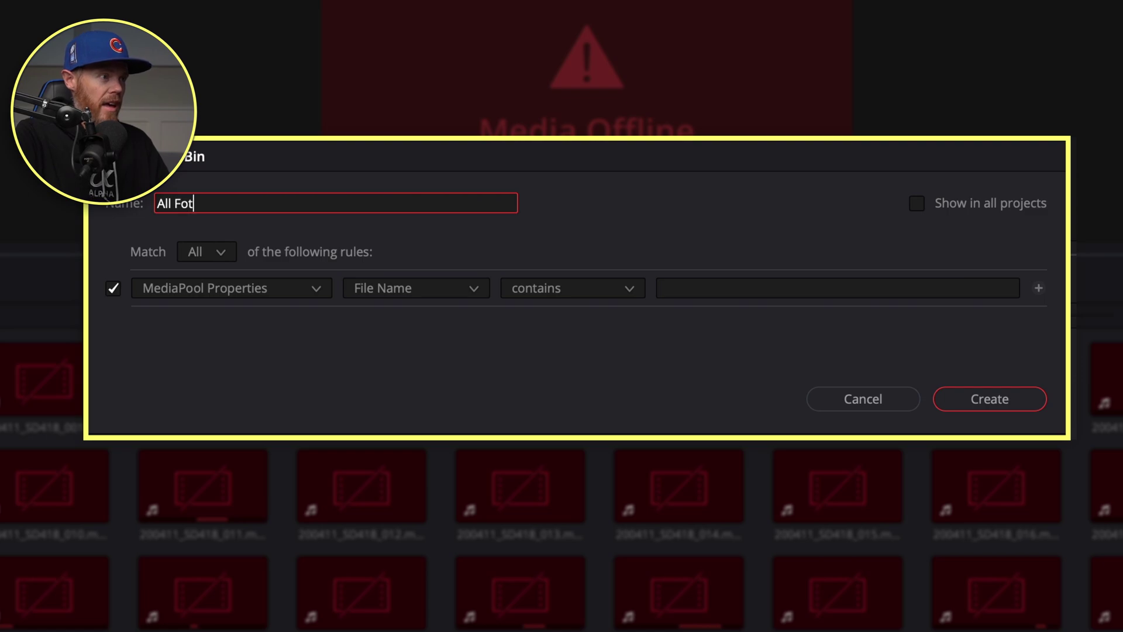
{"action": "key", "text": "BackSpace"}
{"action": "type", "text": "otage"}
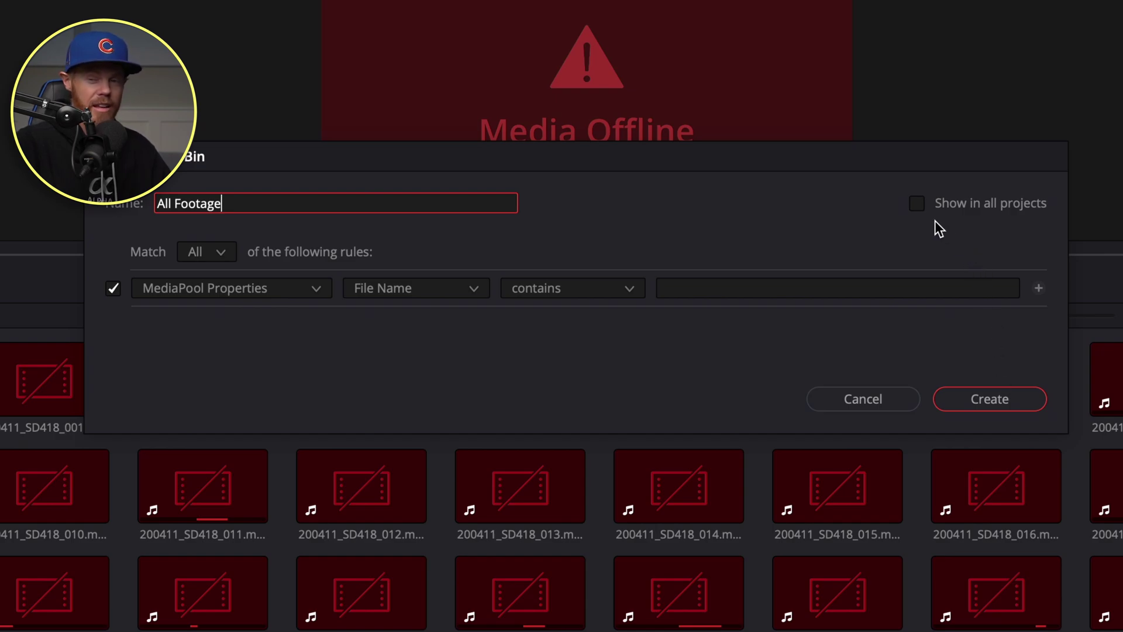
{"action": "left_click", "coordinate": [925, 205]}
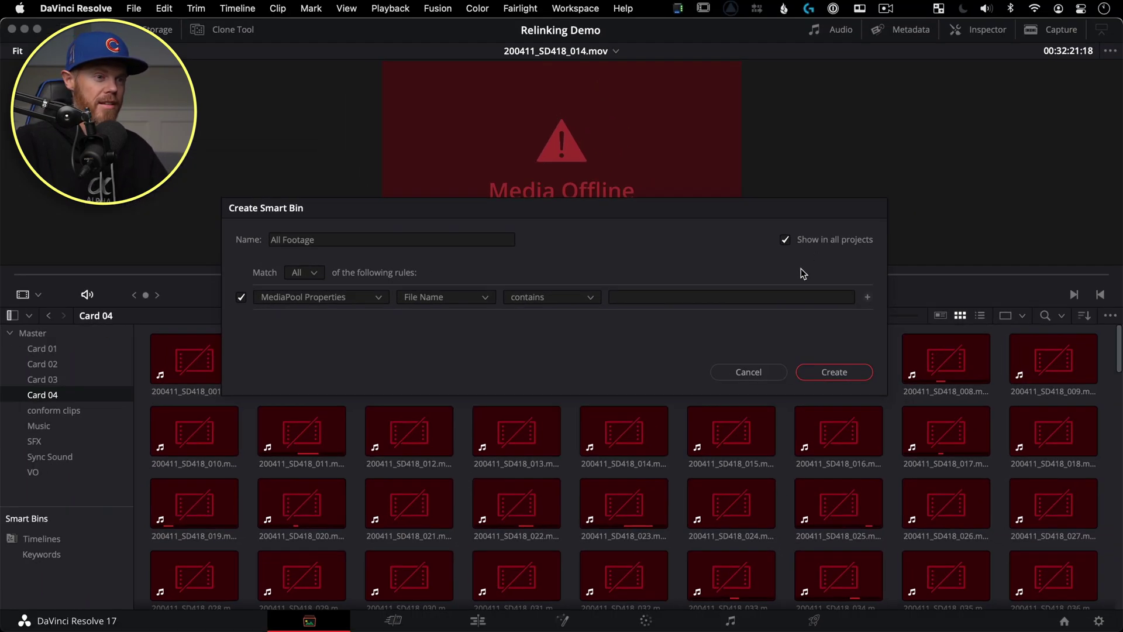
{"action": "left_click", "coordinate": [1003, 403]}
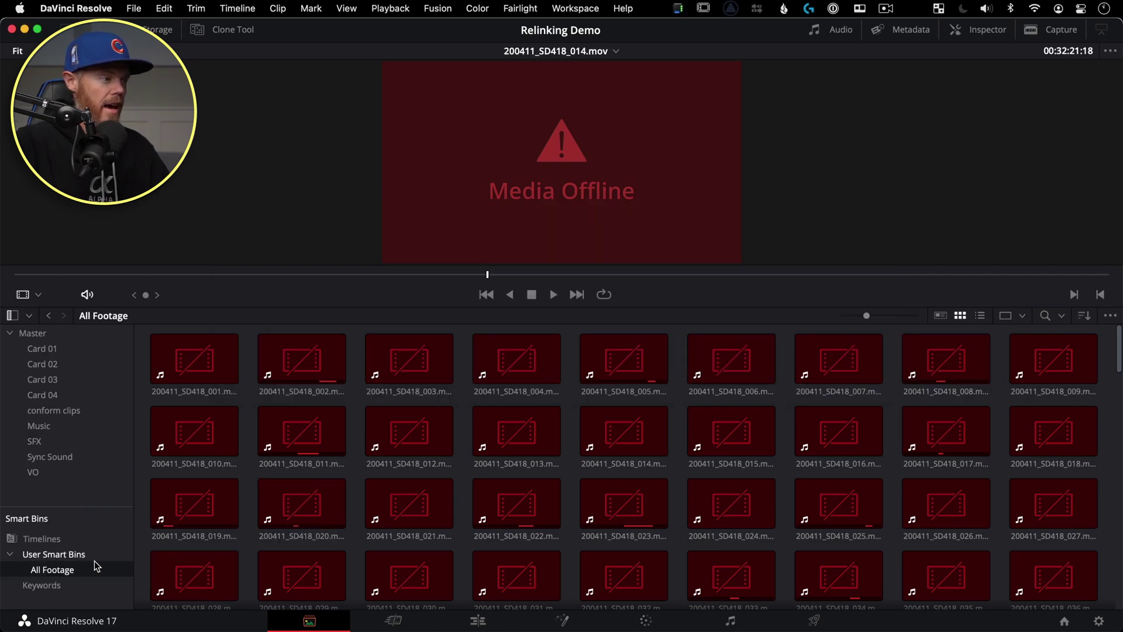
Step: Shrink the Card 02 clip thumbnails and display all clips in the All Footage smart bin
{"action": "left_click", "coordinate": [80, 393]}
{"action": "left_click", "coordinate": [74, 365]}
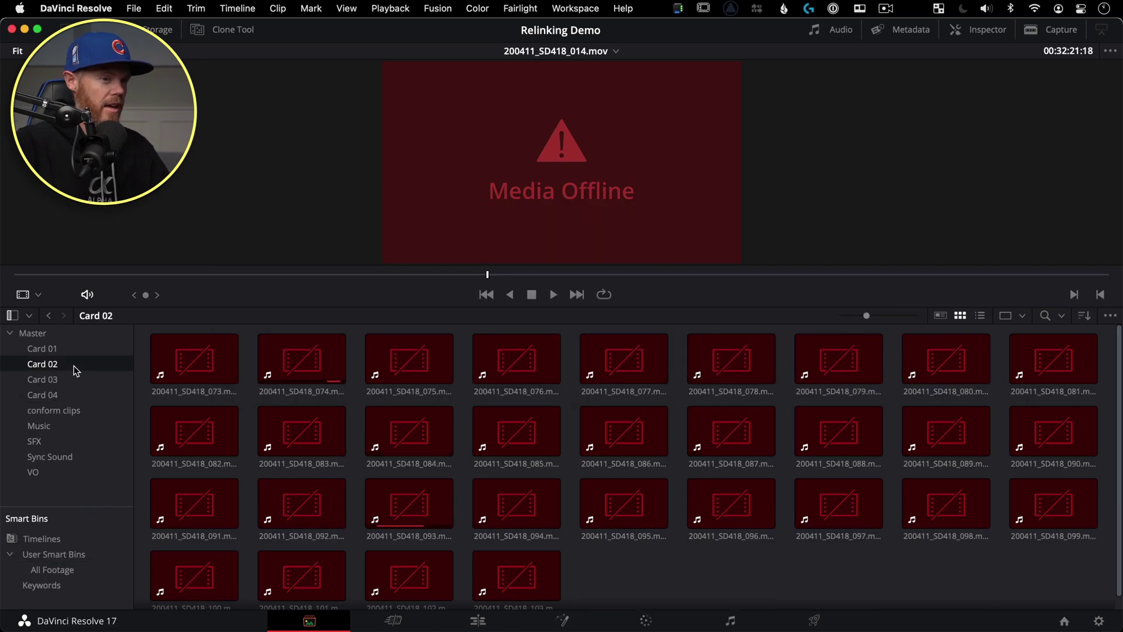
{"action": "left_click_drag", "start_coordinate": [882, 315], "coordinate": [840, 316]}
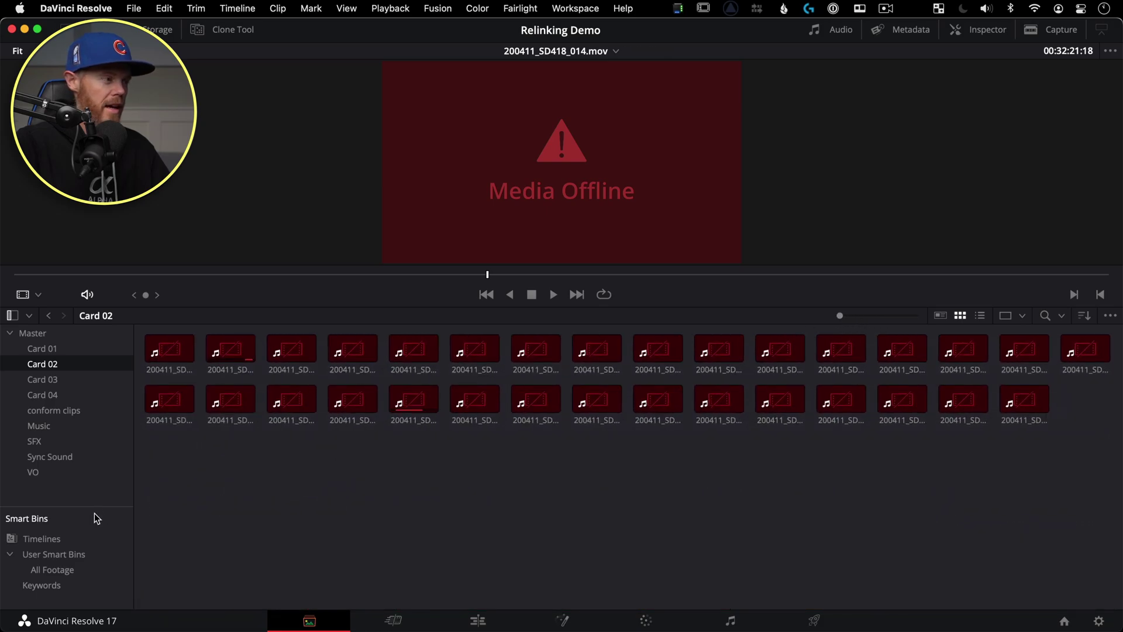
{"action": "left_click", "coordinate": [69, 571]}
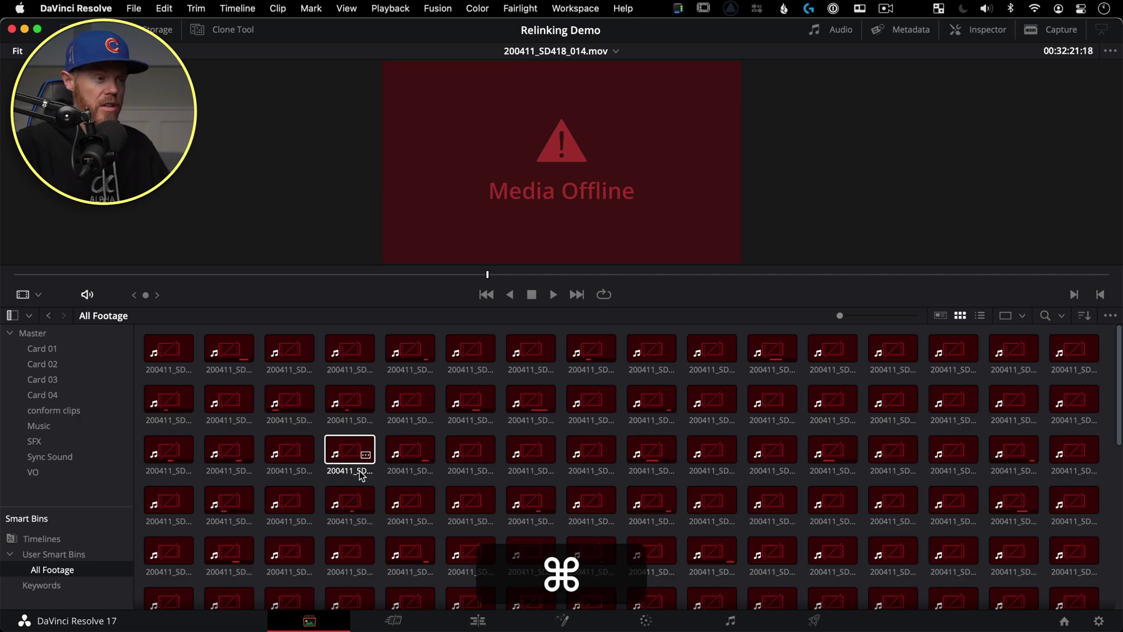
{"action": "key", "text": "super+Tab"}
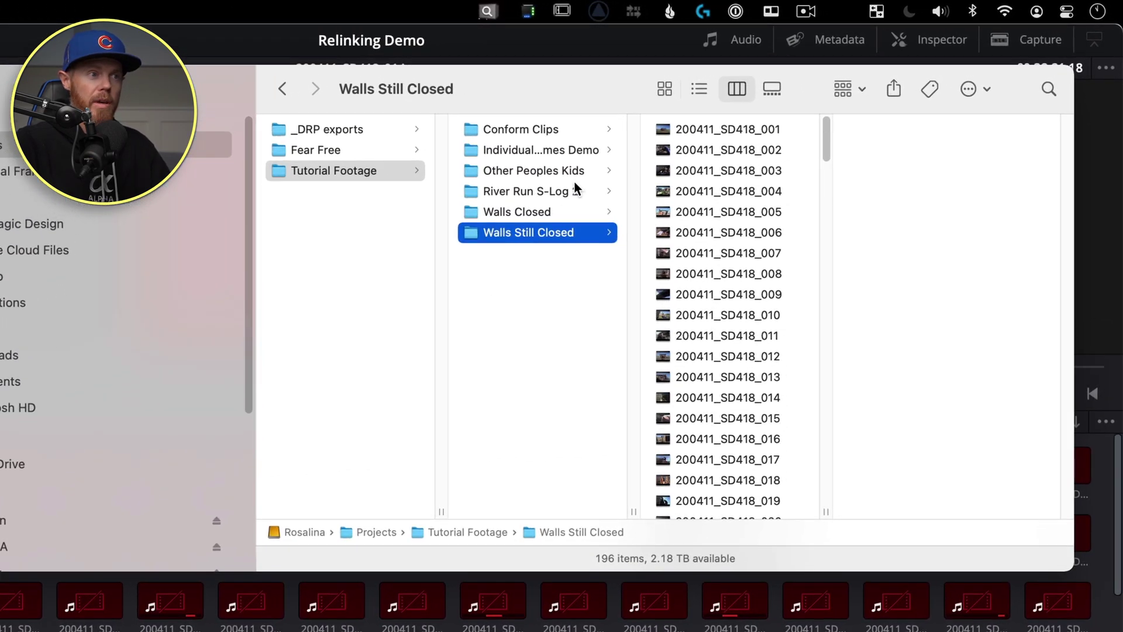
Step: Check that Walls Closed is empty and Walls Still Closed holds the 196 clips
{"action": "left_click", "coordinate": [640, 180]}
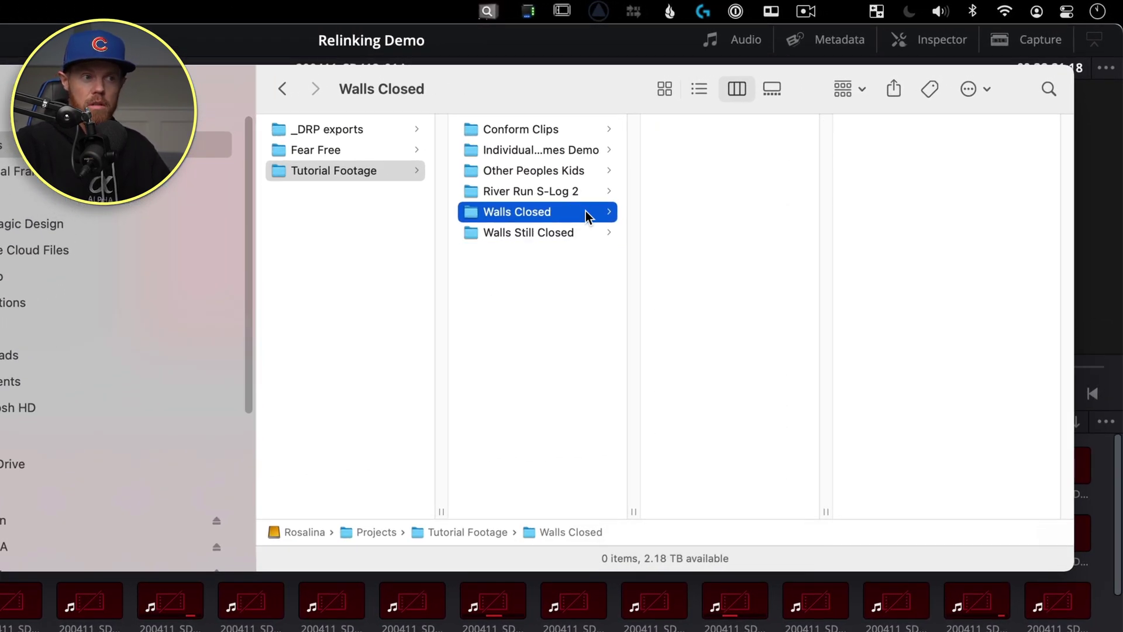
{"action": "left_click", "coordinate": [576, 232]}
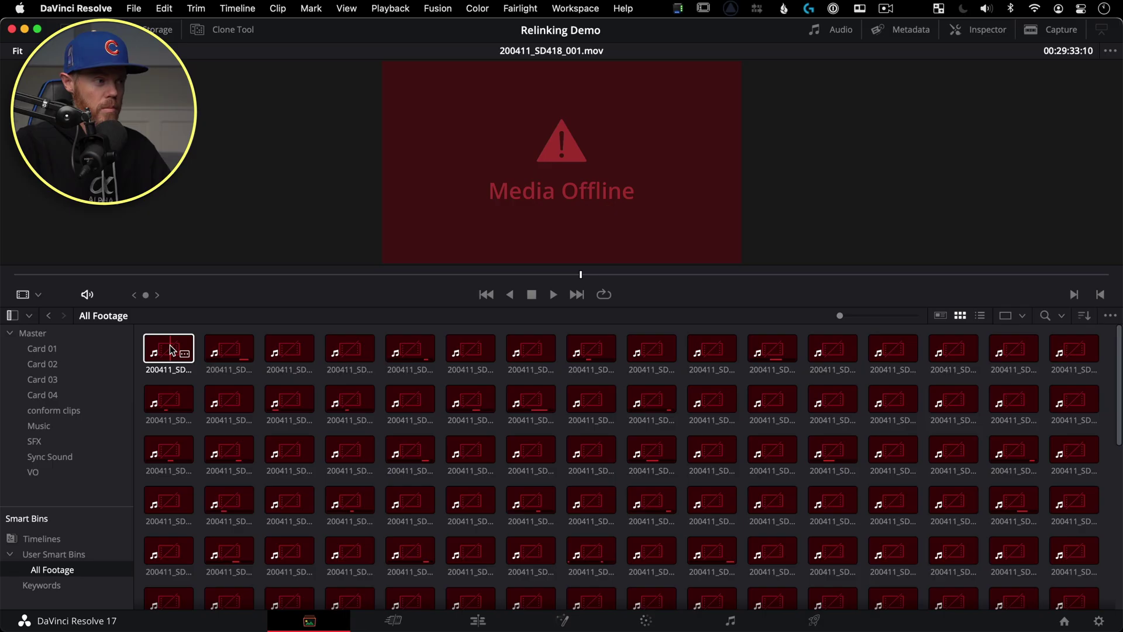
Step: Change the source folder of all All Footage clips from Walls Closed to Walls Still Closed
{"action": "left_click", "coordinate": [171, 350]}
{"action": "key", "text": "super+a"}
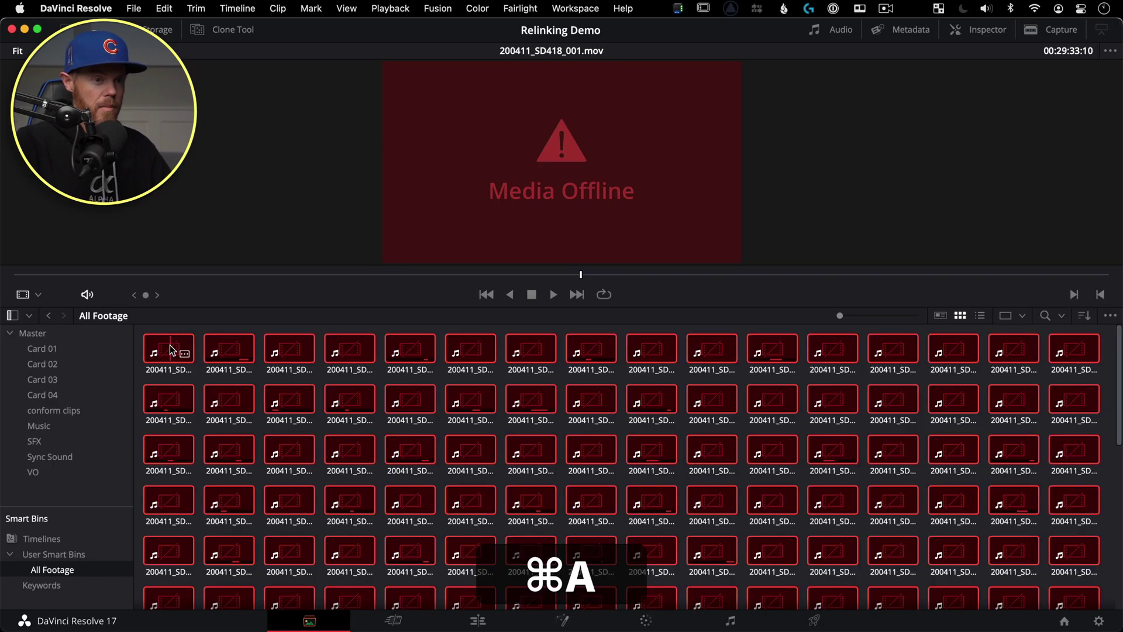
{"action": "right_click", "coordinate": [170, 349]}
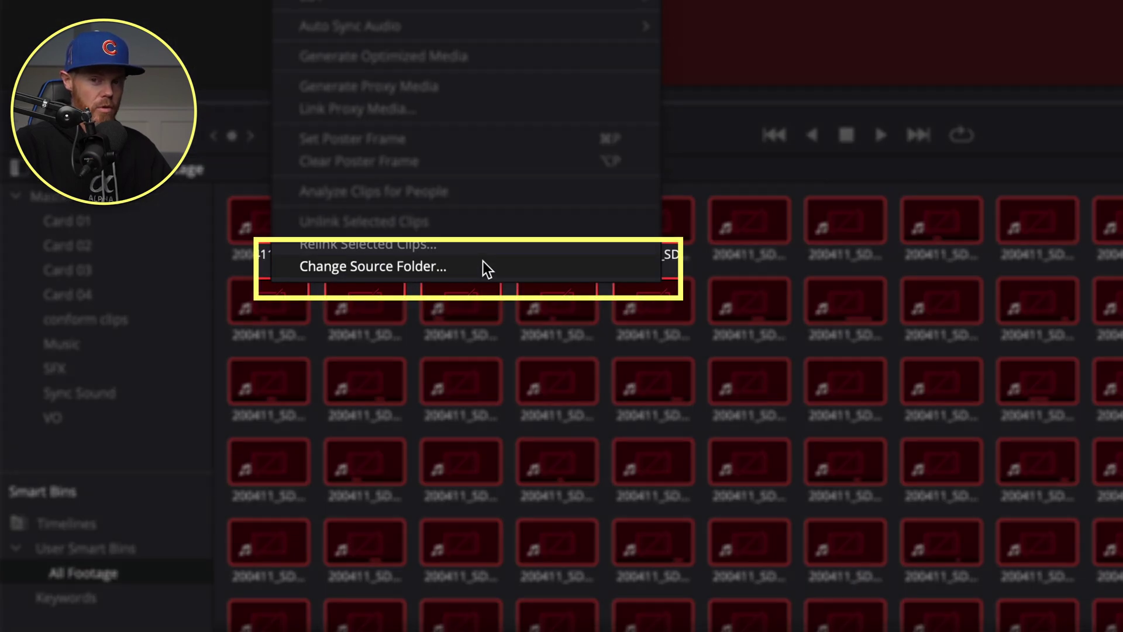
{"action": "left_click", "coordinate": [483, 265]}
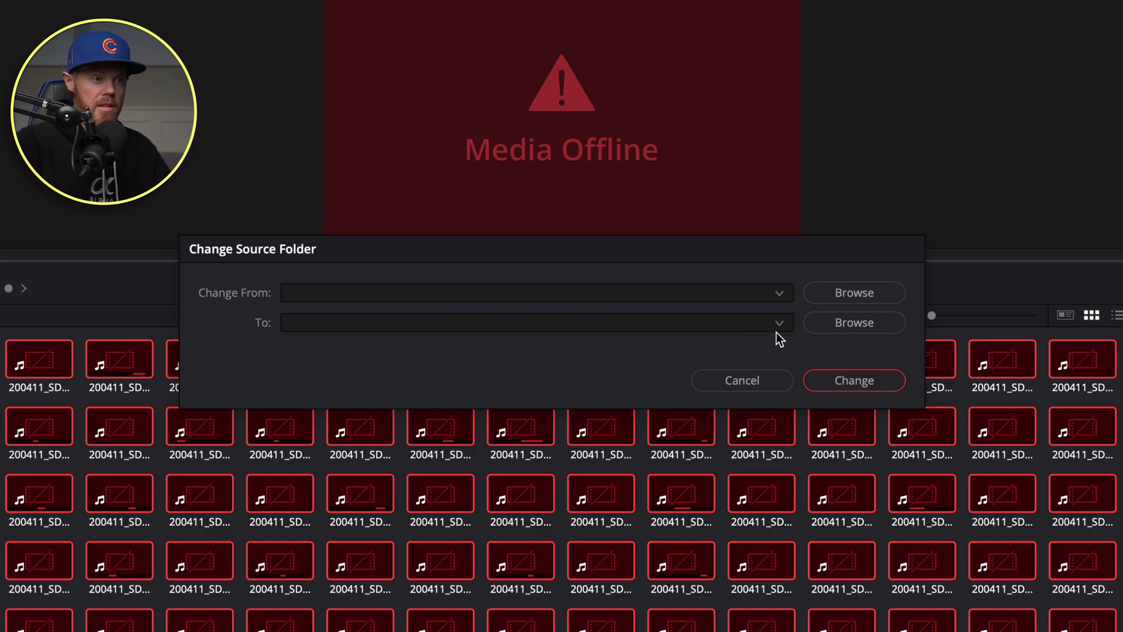
{"action": "left_click", "coordinate": [894, 293]}
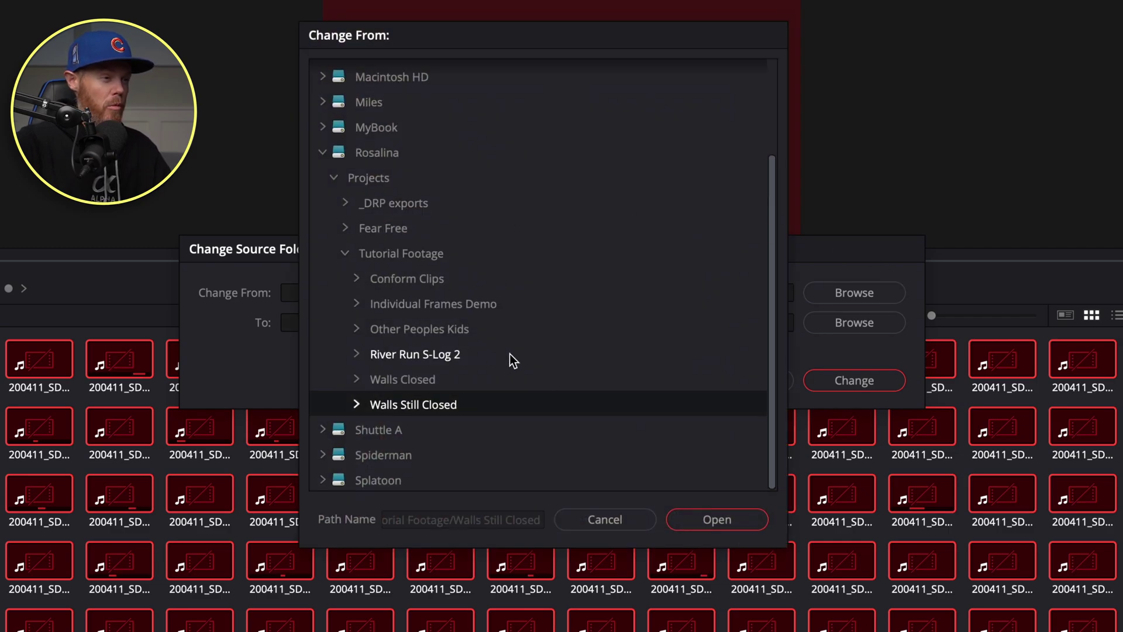
{"action": "left_click", "coordinate": [431, 381]}
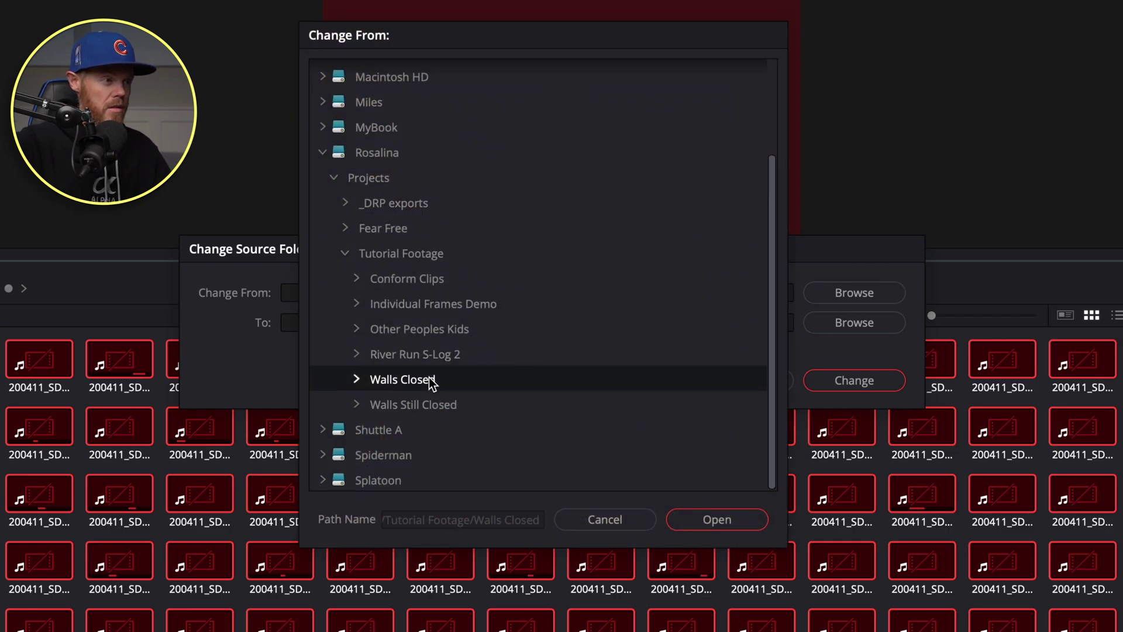
{"action": "left_click", "coordinate": [718, 519]}
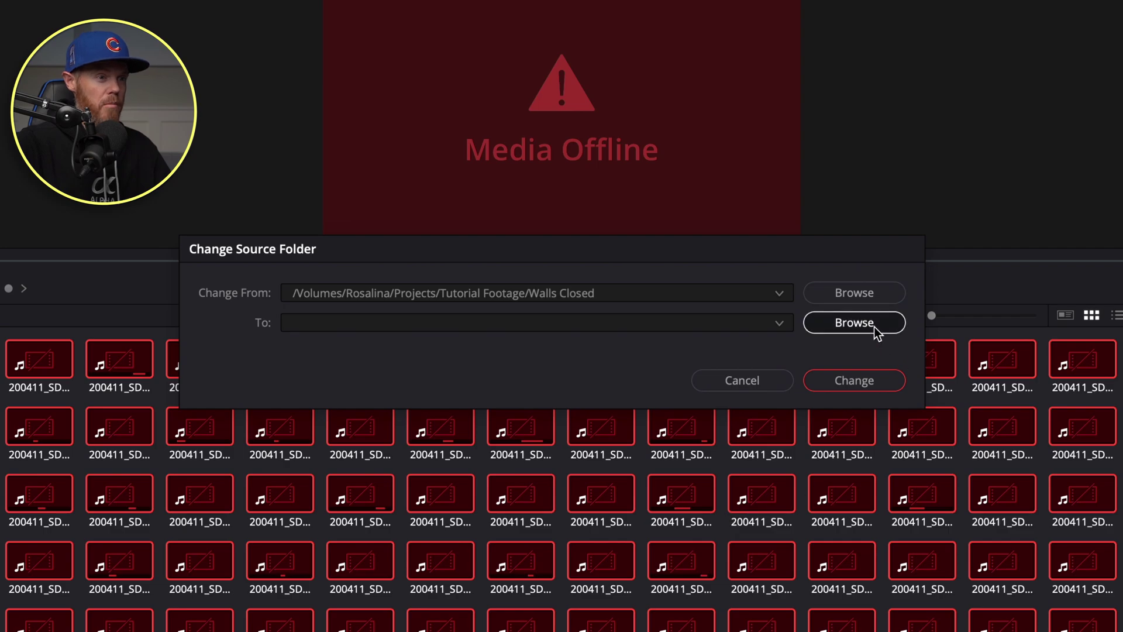
{"action": "left_click", "coordinate": [874, 323]}
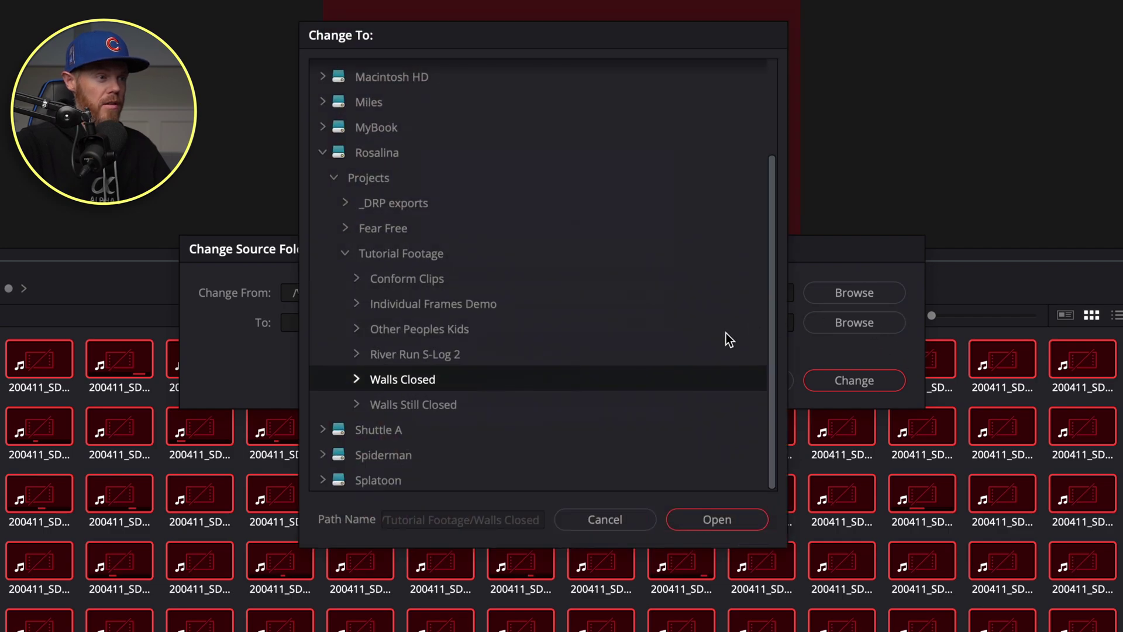
{"action": "left_click", "coordinate": [447, 406]}
{"action": "left_click", "coordinate": [745, 528]}
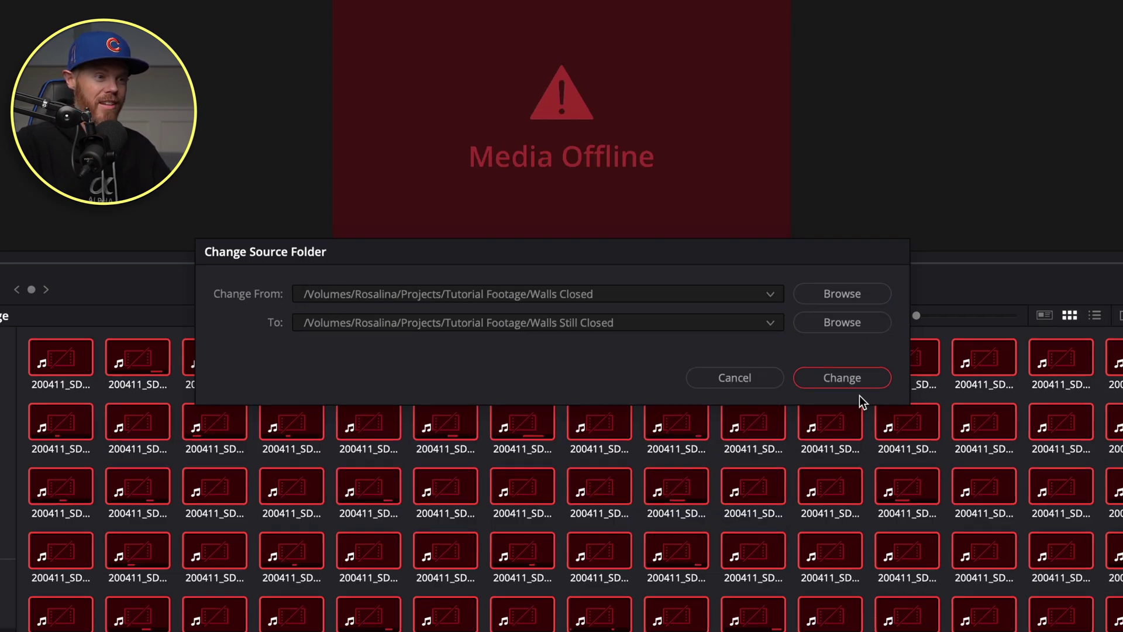
{"action": "left_click", "coordinate": [854, 382]}
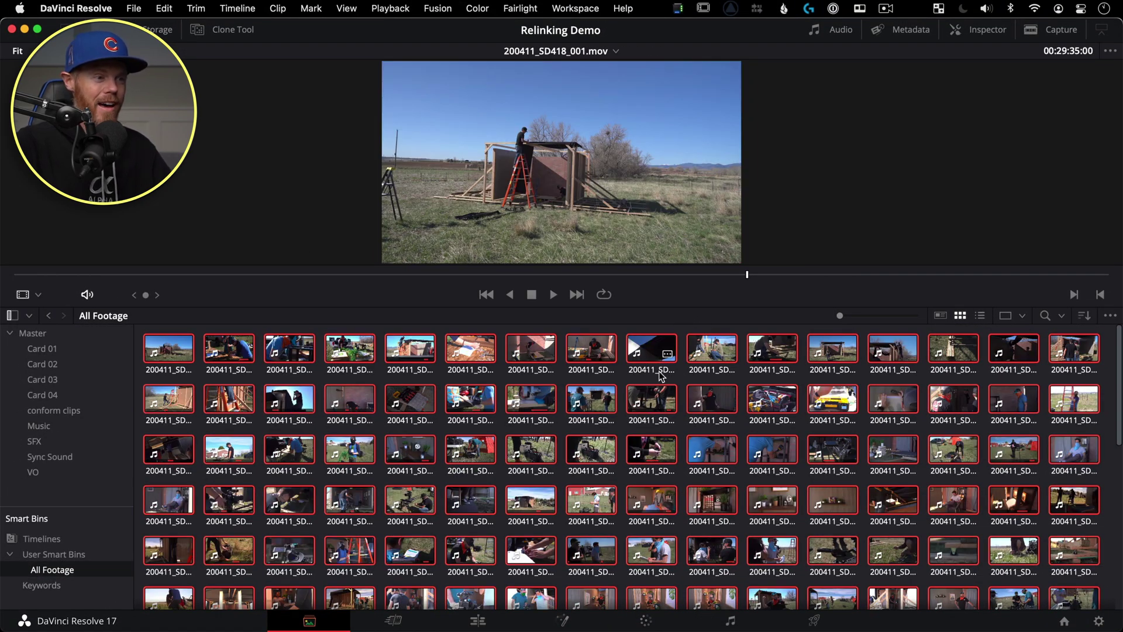
Step: Preview clips 200411_SD418_026 and 027 in the viewer, then select every clip in the bin
{"action": "left_click", "coordinate": [712, 399]}
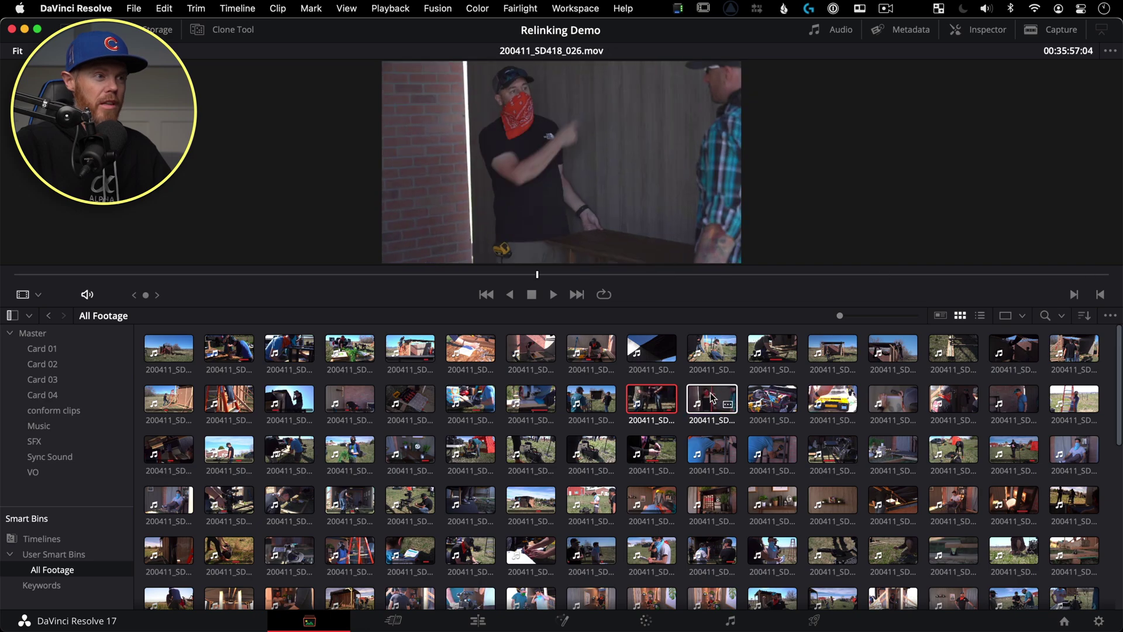
{"action": "left_click", "coordinate": [760, 399]}
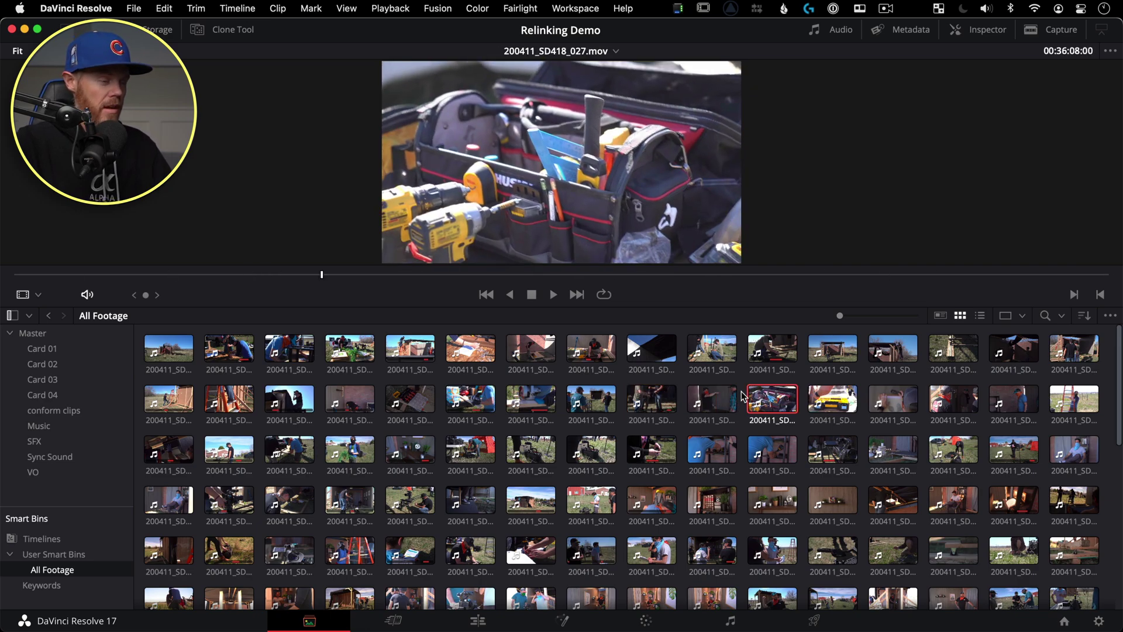
{"action": "left_click", "coordinate": [533, 389]}
{"action": "key", "text": "super+a"}
{"action": "right_click", "coordinate": [529, 393]}
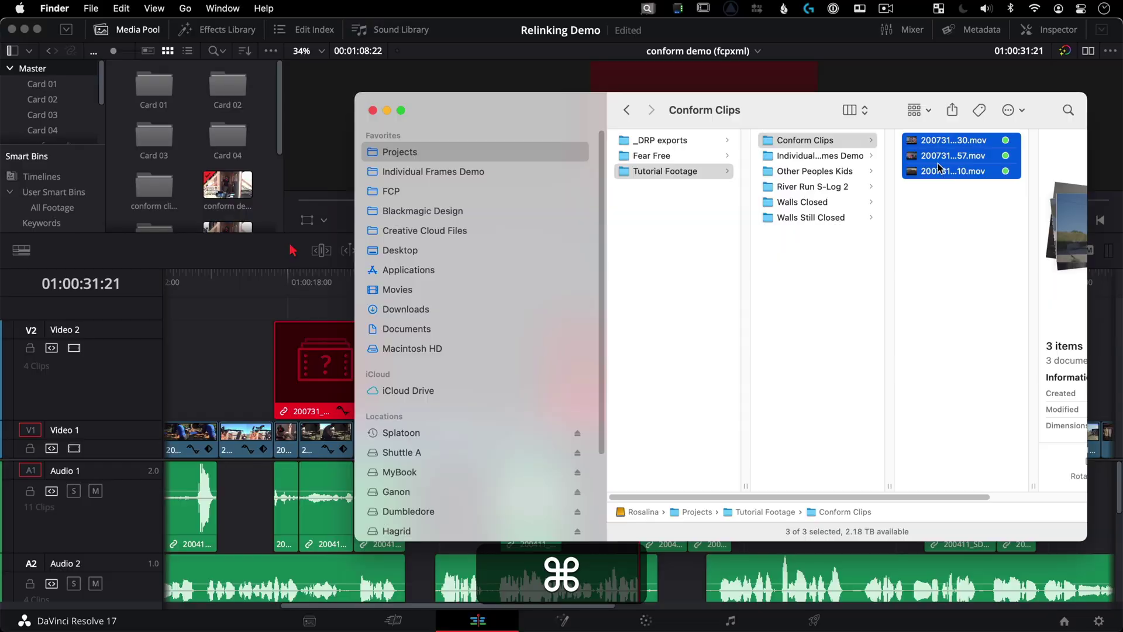
Step: Drag the three missing clips from Finder into the media pool and open the project's general settings
{"action": "left_click_drag", "start_coordinate": [938, 163], "coordinate": [194, 126]}
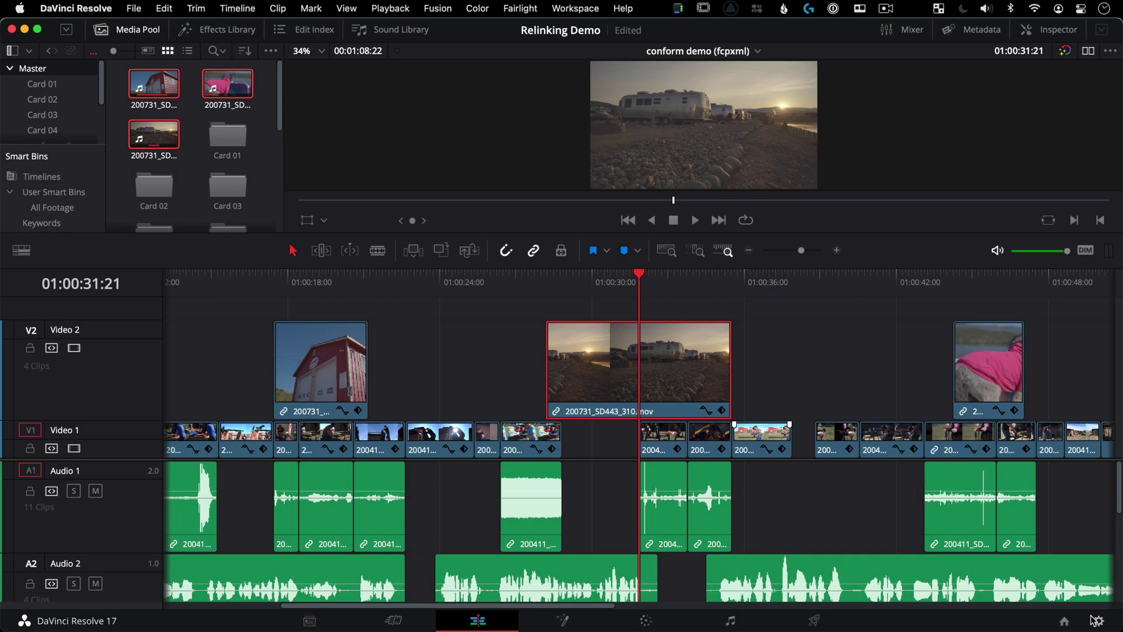
{"action": "left_click", "coordinate": [1099, 620]}
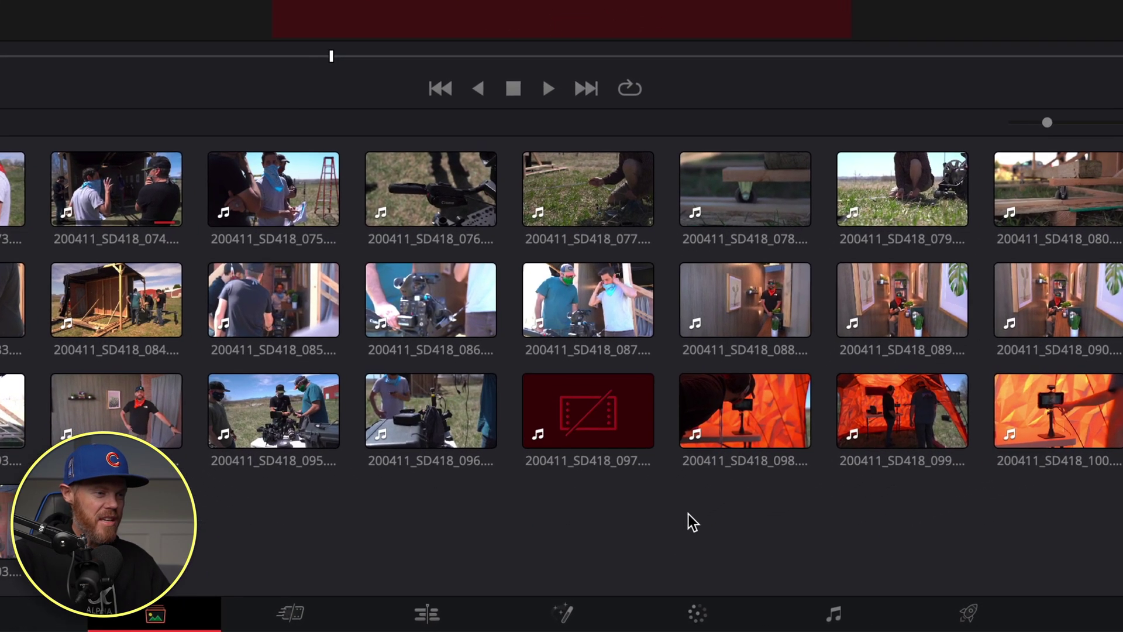
Step: Relink offline clip 200411_SD418_097 using Relink Selected Clips with the Tutorial Footage folder
{"action": "left_click", "coordinate": [622, 416]}
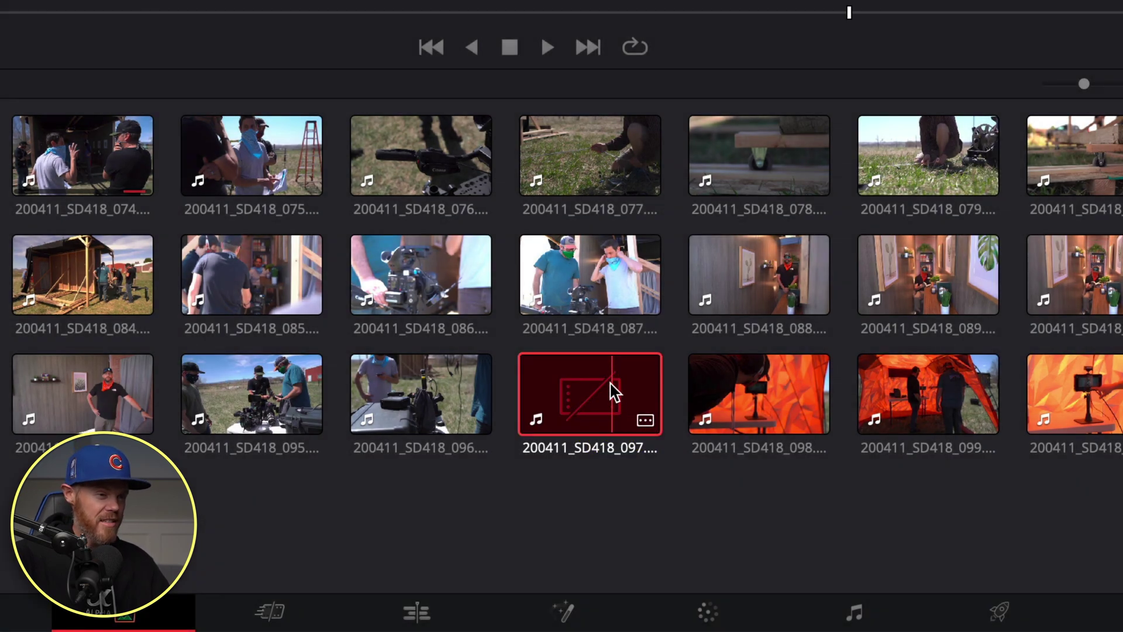
{"action": "right_click", "coordinate": [611, 391]}
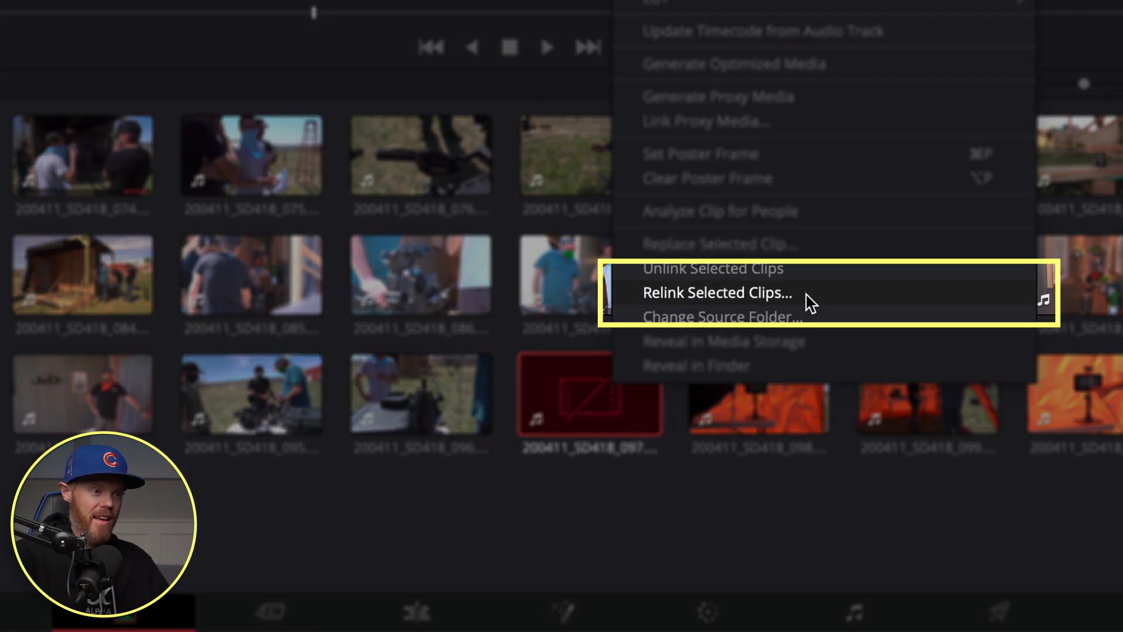
{"action": "left_click", "coordinate": [811, 301]}
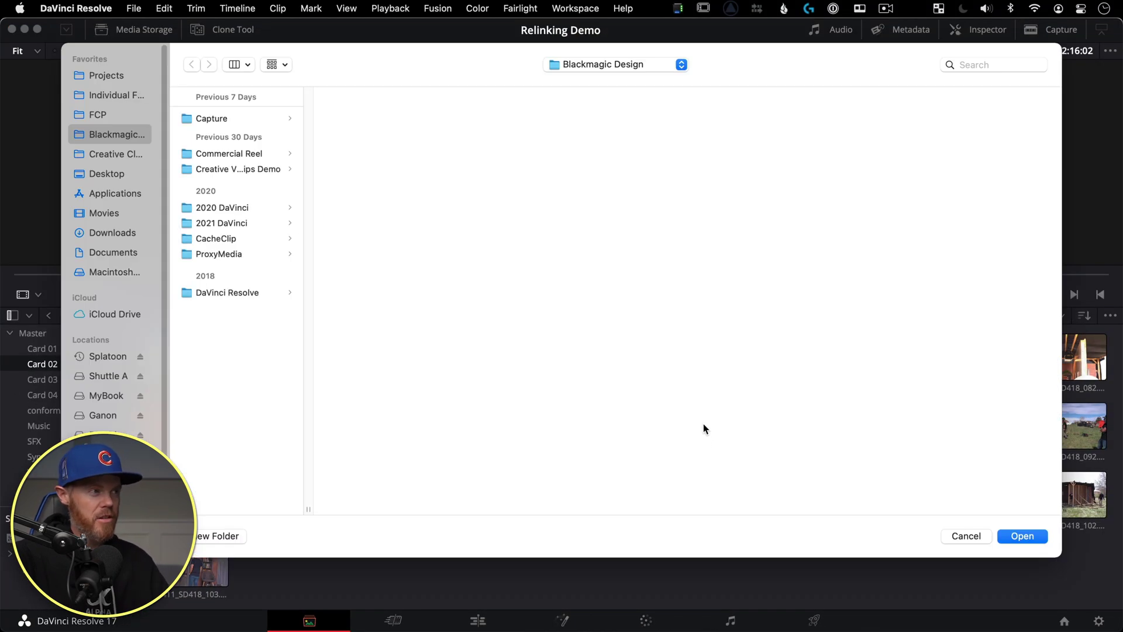
{"action": "left_click", "coordinate": [109, 74]}
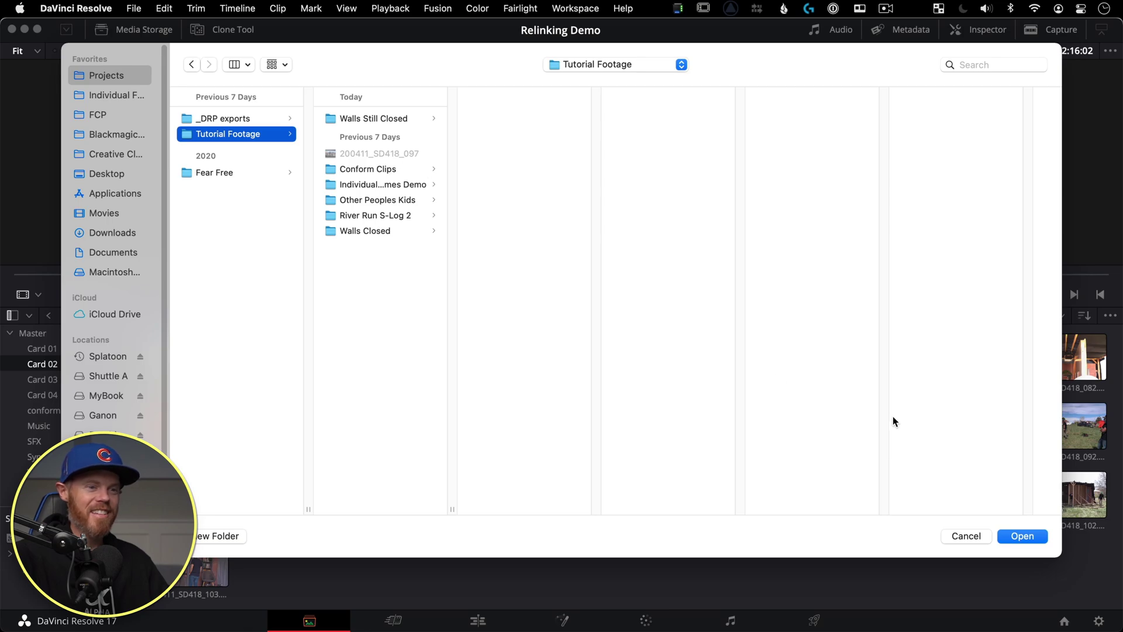
{"action": "left_click", "coordinate": [1036, 538]}
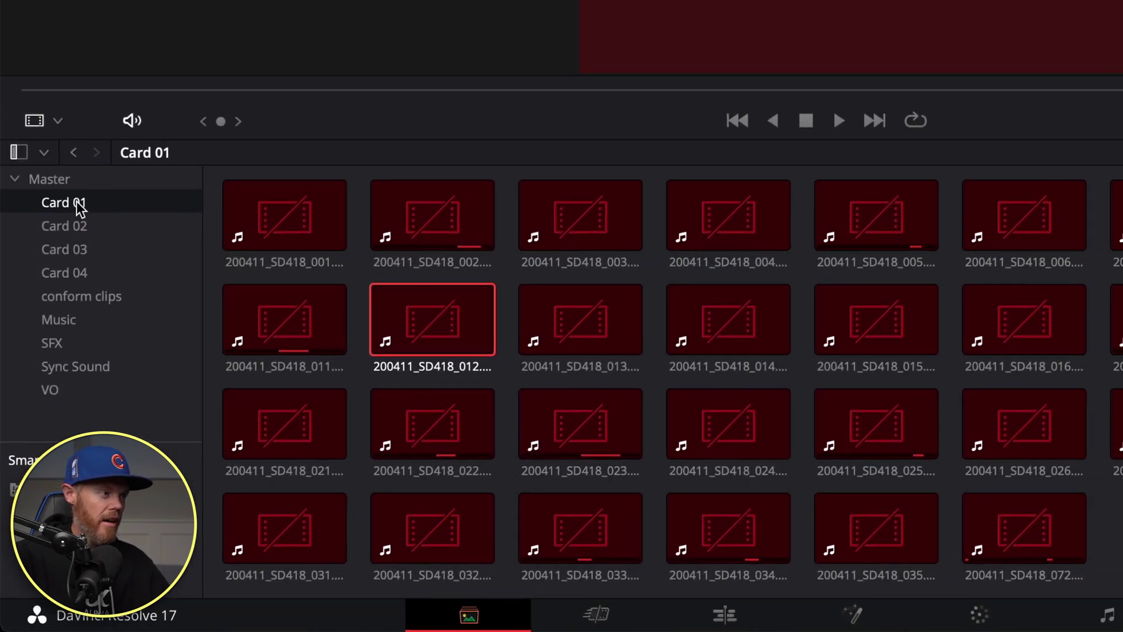
Step: Relink the whole Card 01 bin via Relink Clips for Selected Bin, searching Tutorial Footage
{"action": "right_click", "coordinate": [82, 178]}
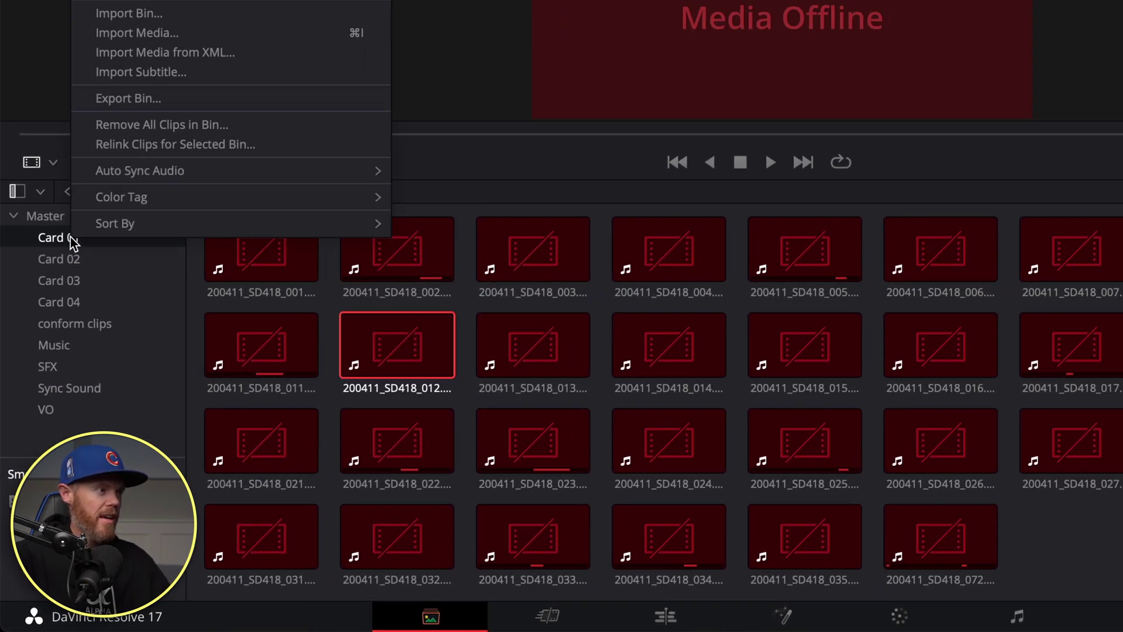
{"action": "left_click", "coordinate": [288, 151]}
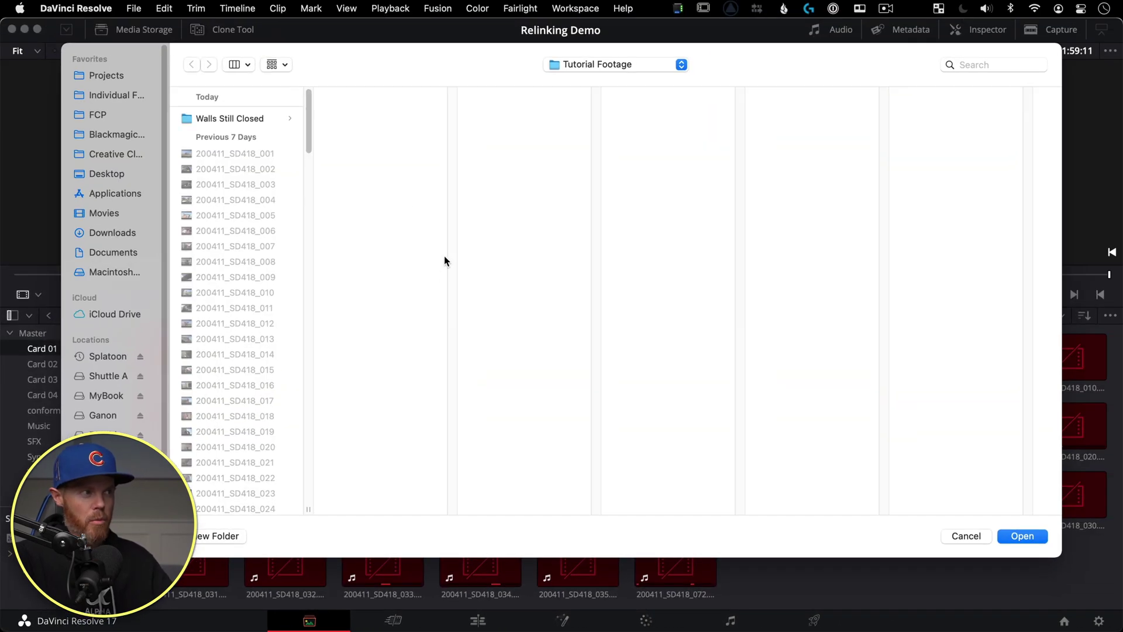
{"action": "left_click", "coordinate": [1023, 536]}
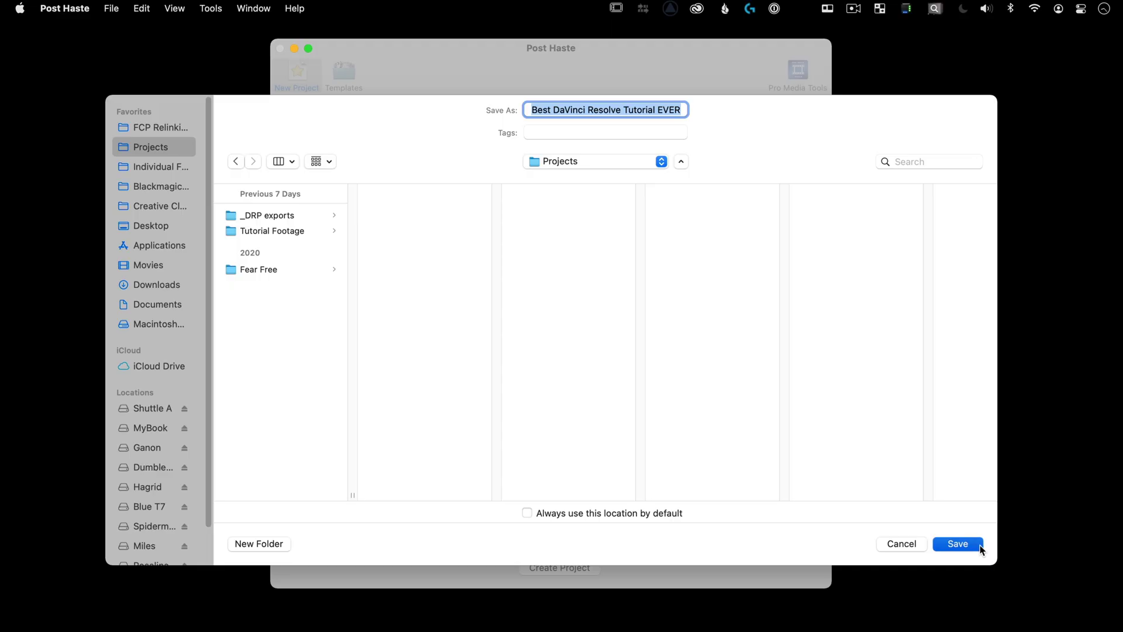
Step: Save the Best DaVinci Resolve Tutorial EVER project into Projects and browse its 1 Project Files and 2 Assets folders
{"action": "left_click", "coordinate": [977, 544]}
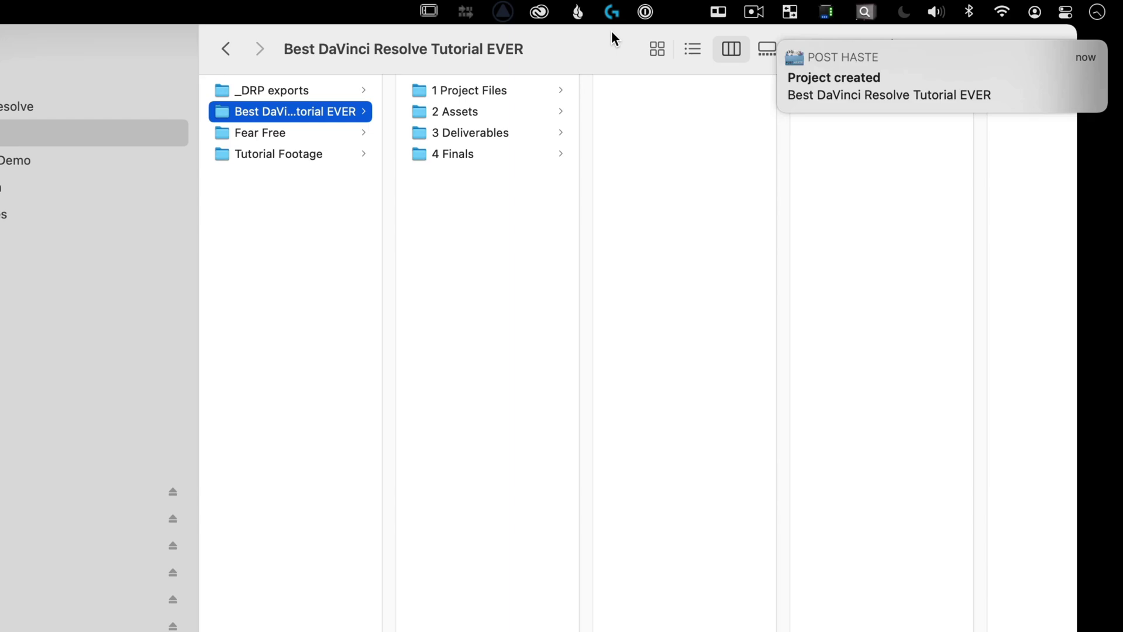
{"action": "left_click_drag", "start_coordinate": [612, 32], "coordinate": [475, 33]}
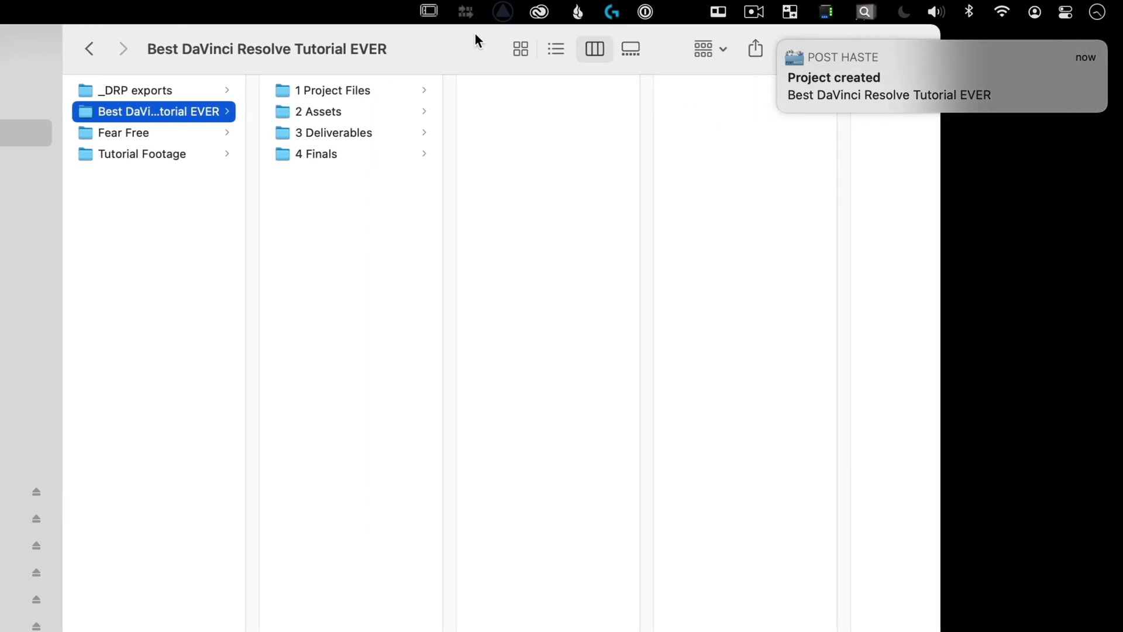
{"action": "left_click", "coordinate": [376, 88]}
{"action": "left_click", "coordinate": [360, 112]}
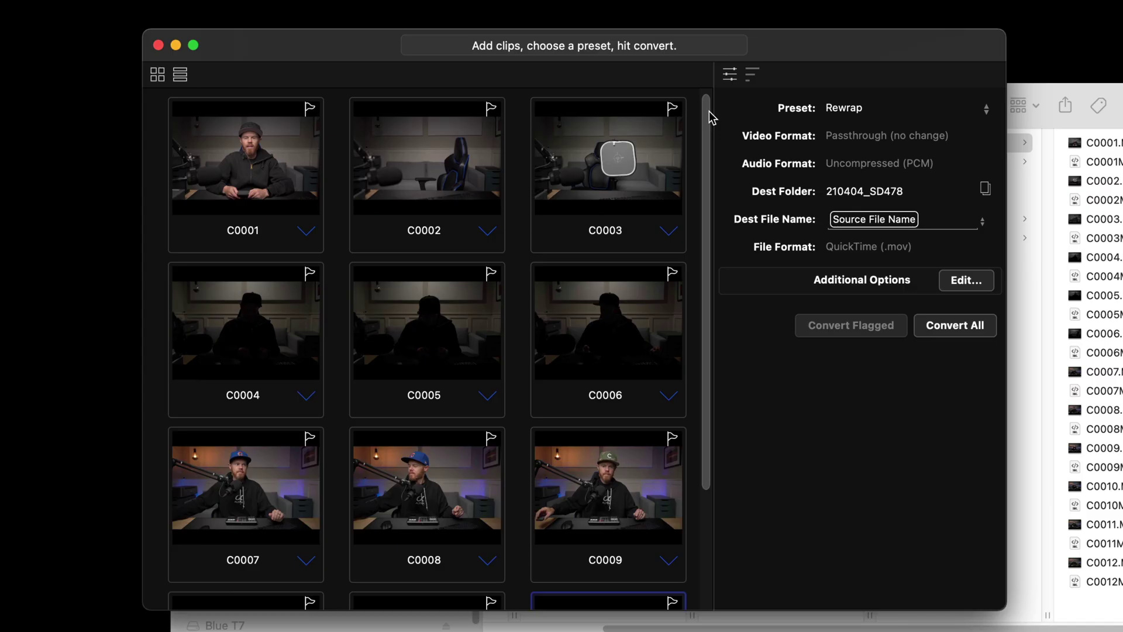
Step: Convert all 12 camera clips with the Rewrap preset into .mov files in the Source folder
{"action": "scroll", "coordinate": [704, 175], "scroll_direction": "down", "scroll_amount": 5}
{"action": "scroll", "coordinate": [697, 204], "scroll_direction": "up", "scroll_amount": 2}
{"action": "scroll", "coordinate": [700, 141], "scroll_direction": "up", "scroll_amount": 3}
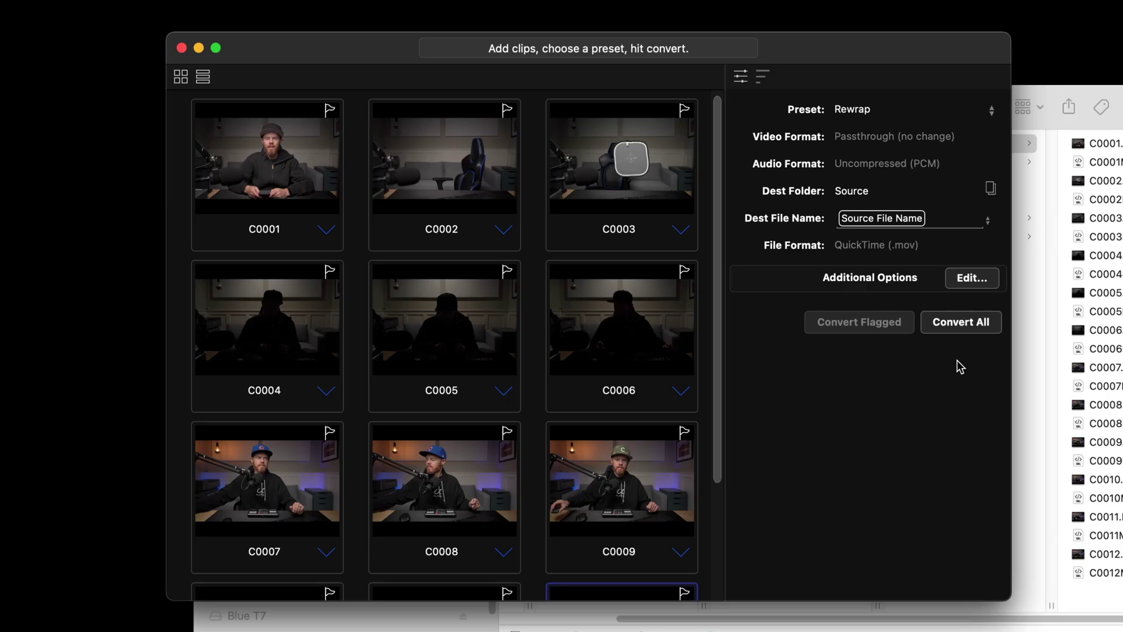
{"action": "left_click", "coordinate": [964, 324]}
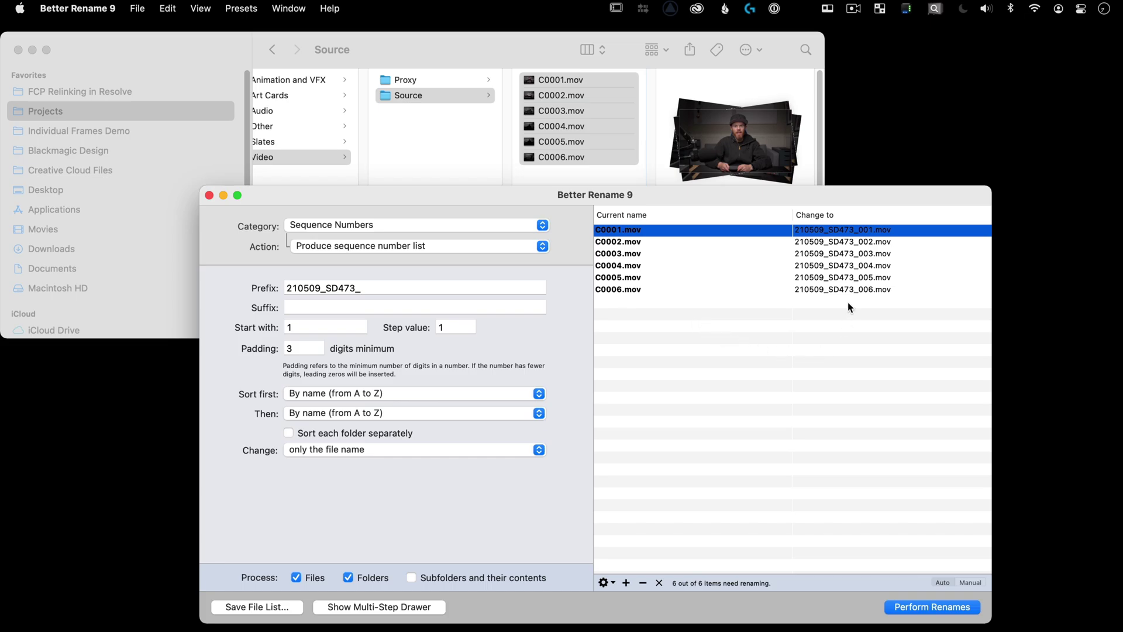
Step: Rename C0001–C0006.mov to 210509_SD473_001–006.mov, then verify the full names in Finder
{"action": "left_click", "coordinate": [849, 356]}
{"action": "left_click", "coordinate": [925, 591]}
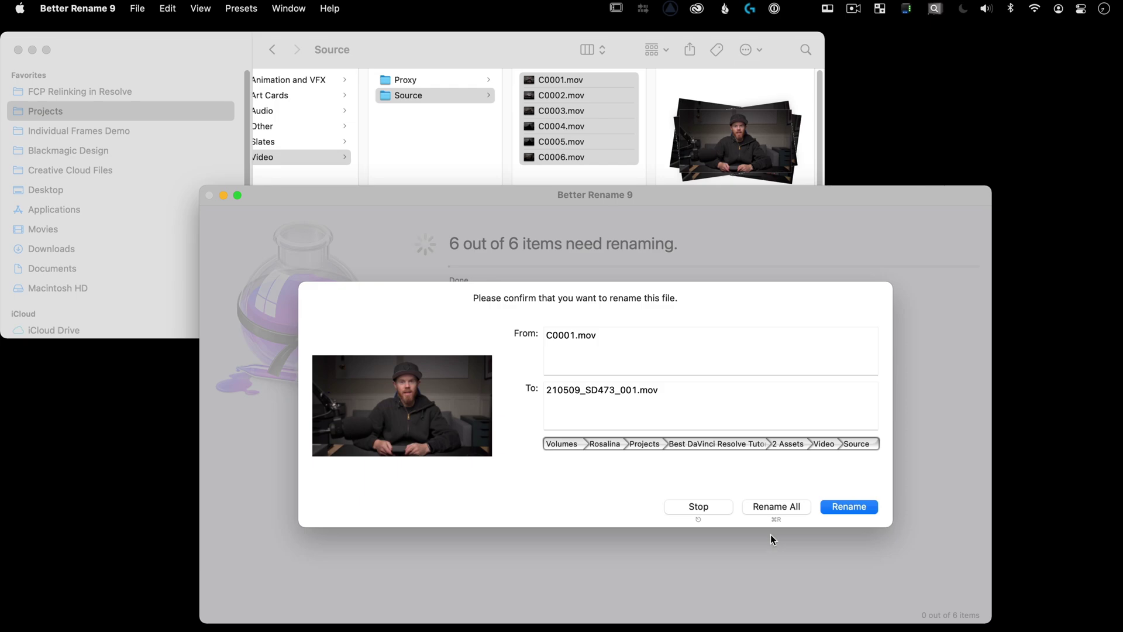
{"action": "left_click", "coordinate": [794, 507]}
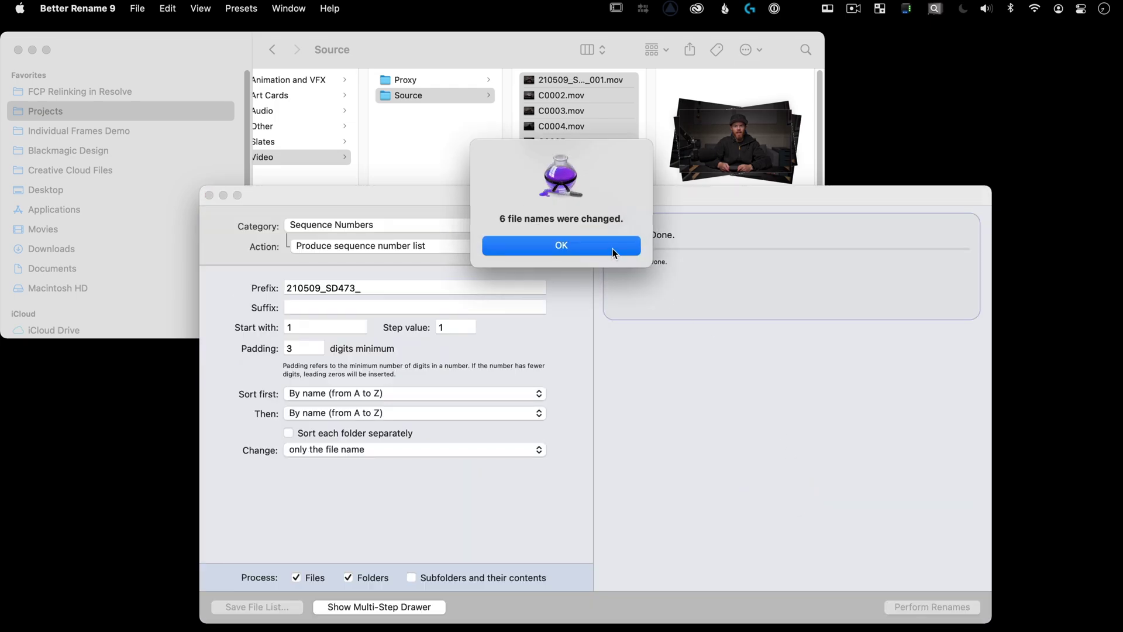
{"action": "left_click", "coordinate": [608, 248]}
{"action": "left_click", "coordinate": [559, 49]}
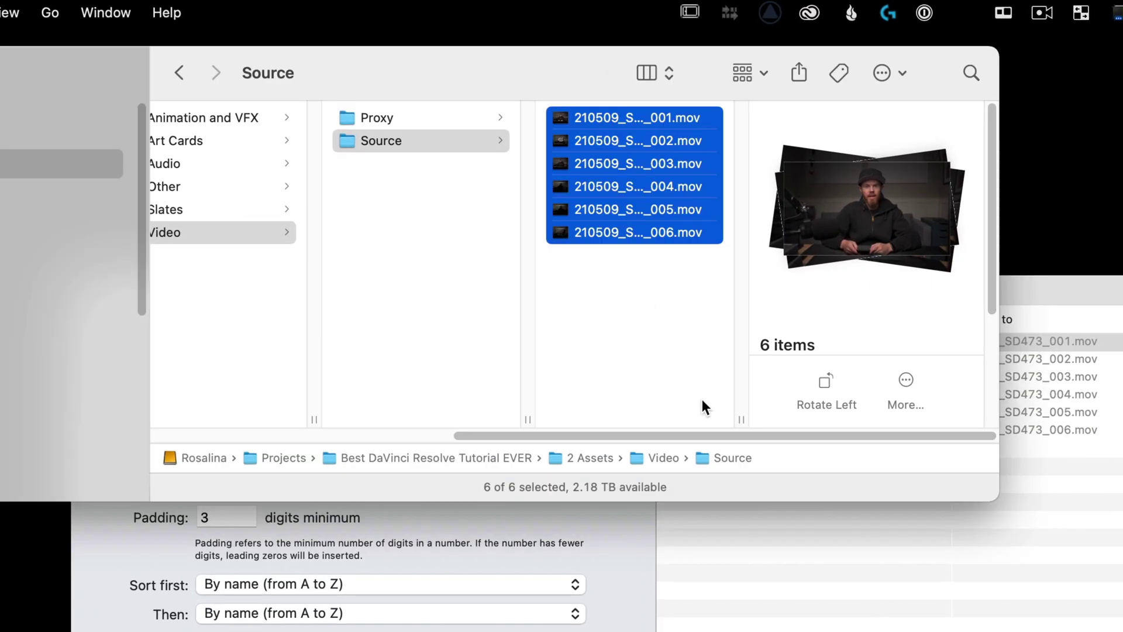
{"action": "double_click", "coordinate": [744, 420]}
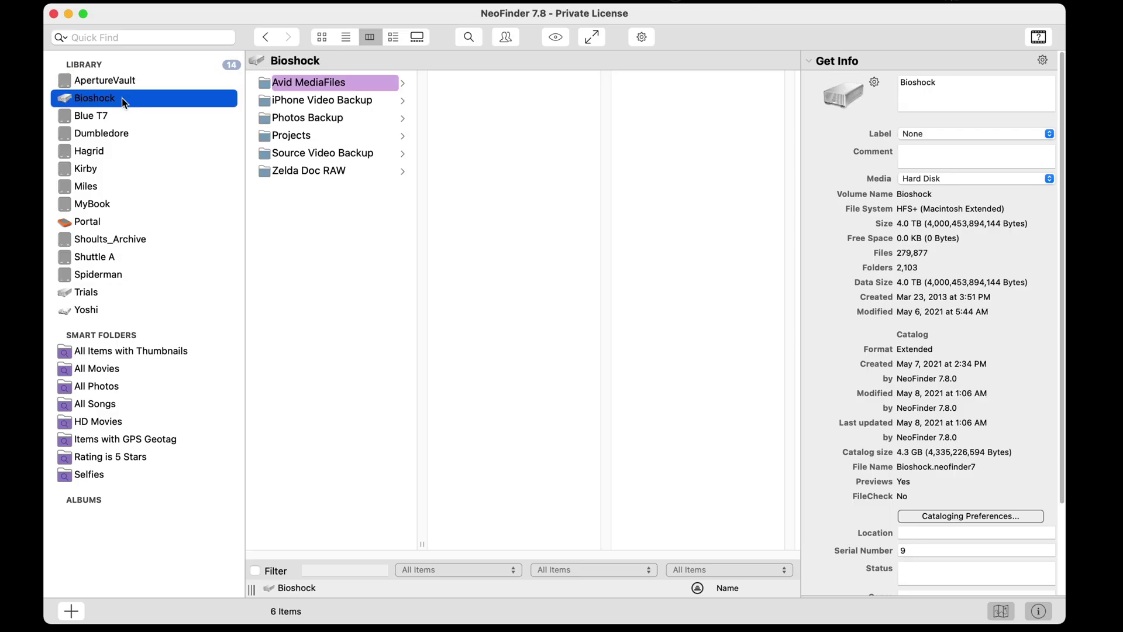
Step: Browse Portal's A_Cam > Reel_A001 > A001R291 folder and preview clip A001C002_111111_R291.mov
{"action": "left_click", "coordinate": [133, 119]}
{"action": "left_click", "coordinate": [149, 137]}
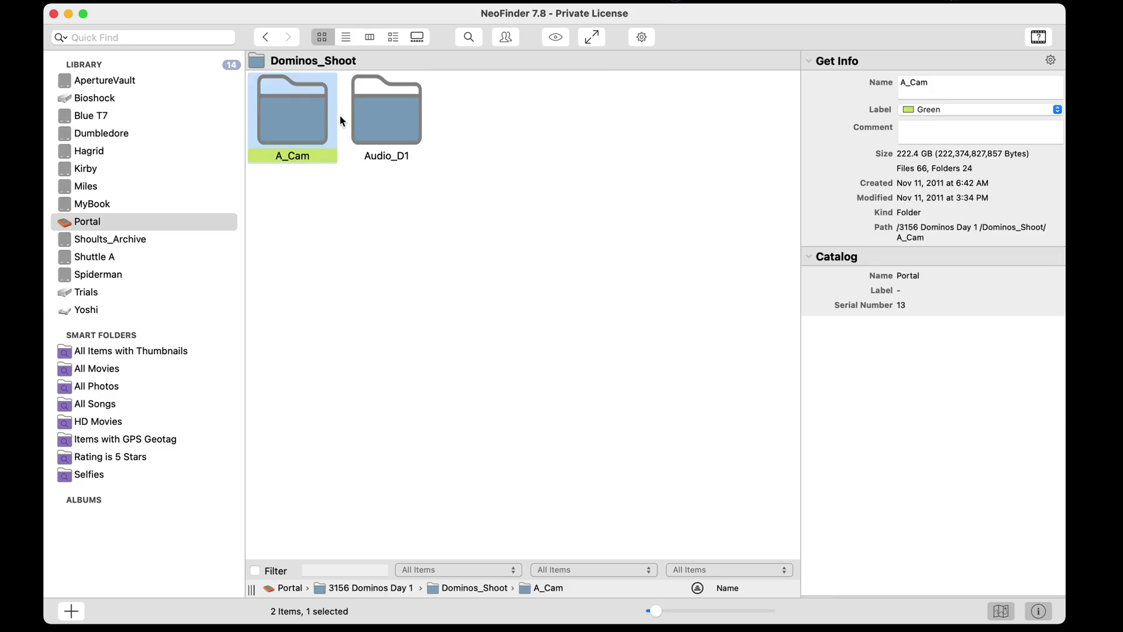
{"action": "double_click", "coordinate": [304, 112]}
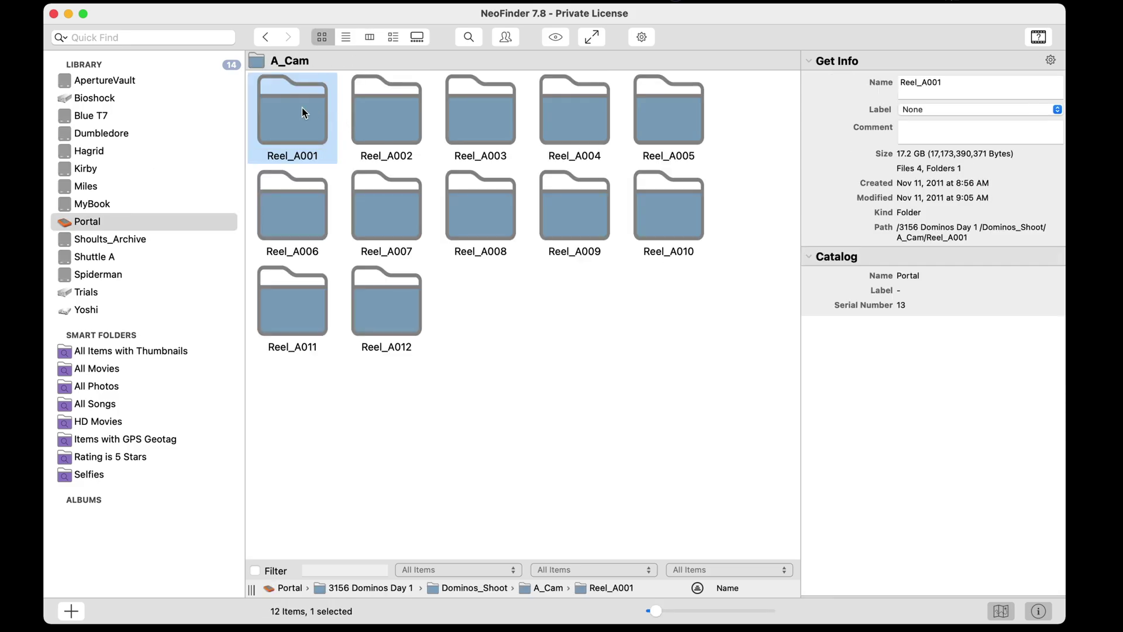
{"action": "double_click", "coordinate": [304, 113]}
{"action": "double_click", "coordinate": [304, 113]}
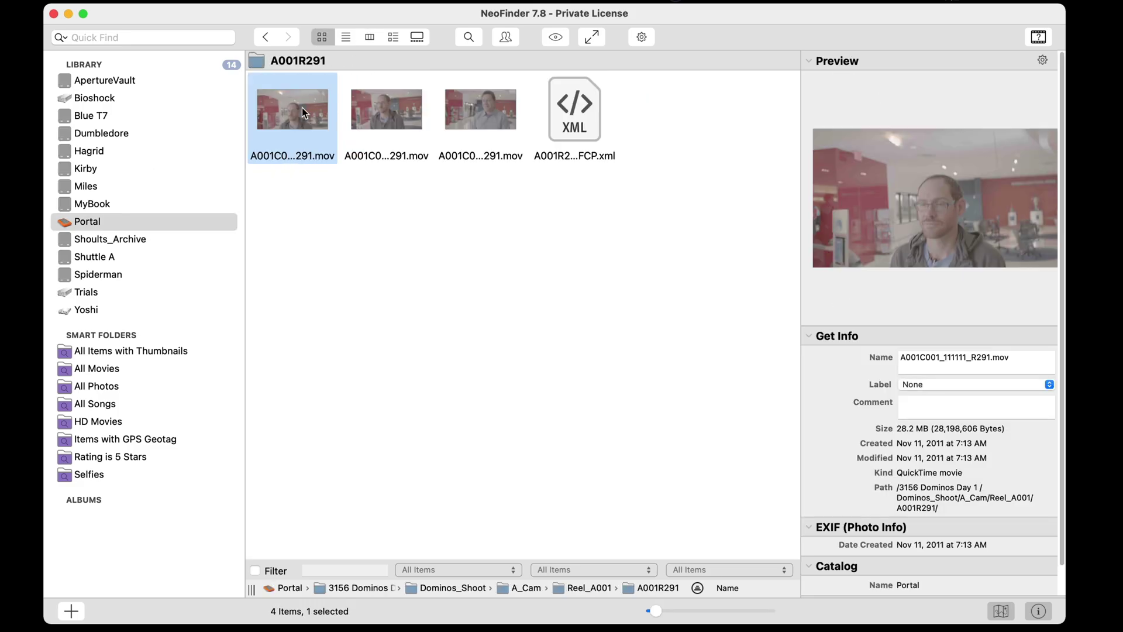
{"action": "left_click", "coordinate": [371, 108]}
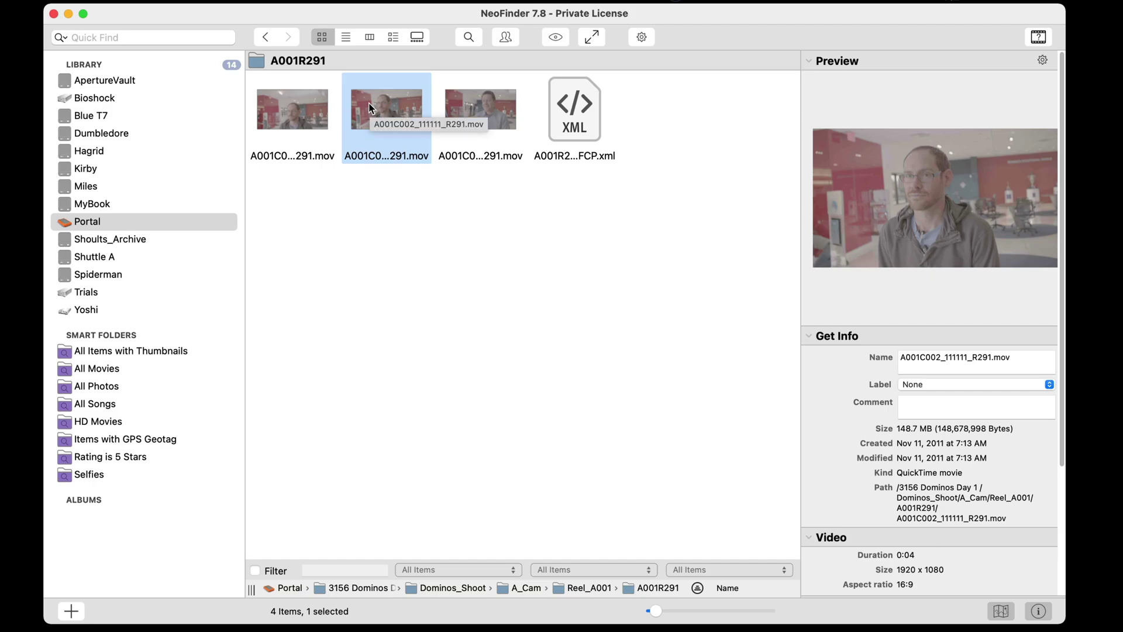